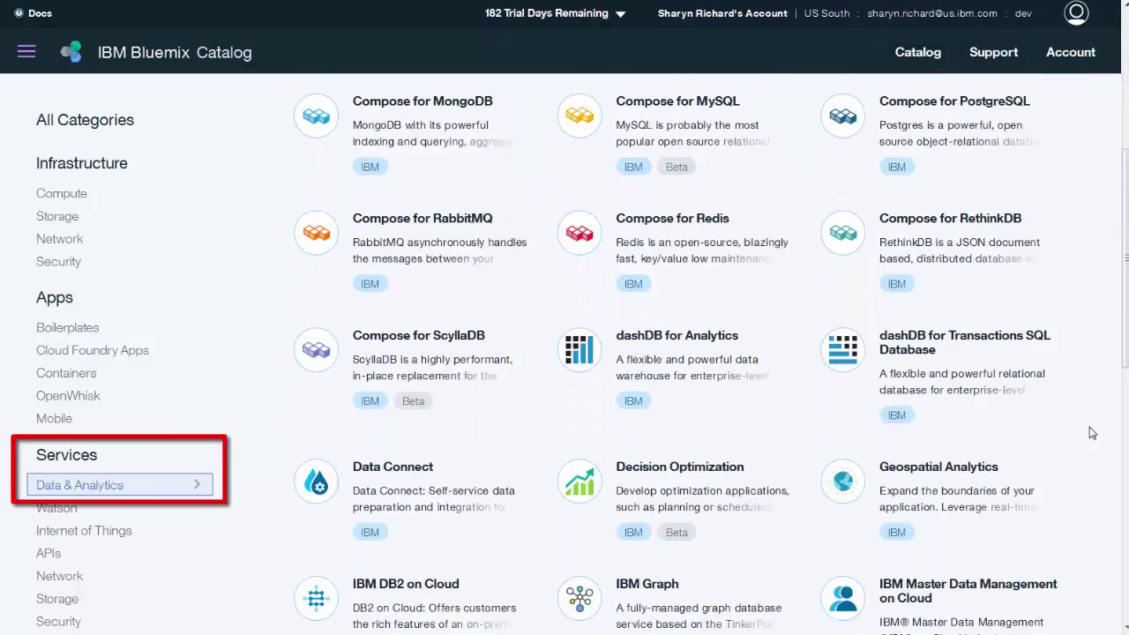
Open the dashDB for Transactions SQL Database service page and review its features and pricing plans
{"action": "left_click", "coordinate": [998, 420]}
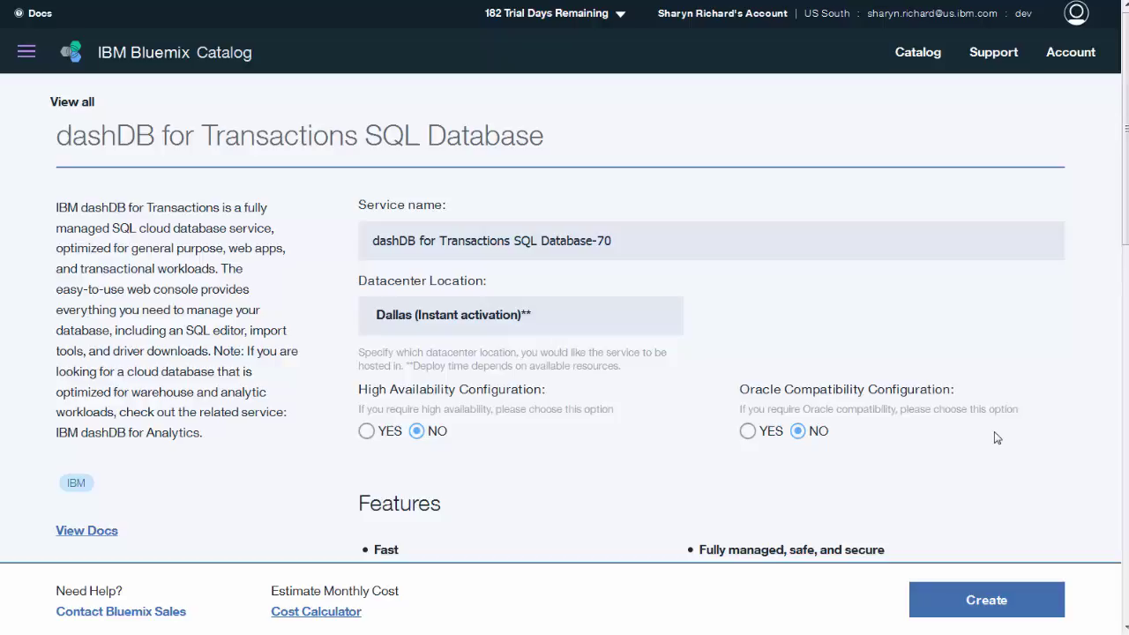
{"action": "scroll", "coordinate": [1014, 603], "scroll_direction": "down", "scroll_amount": 2}
{"action": "scroll", "coordinate": [1014, 602], "scroll_direction": "down", "scroll_amount": 3}
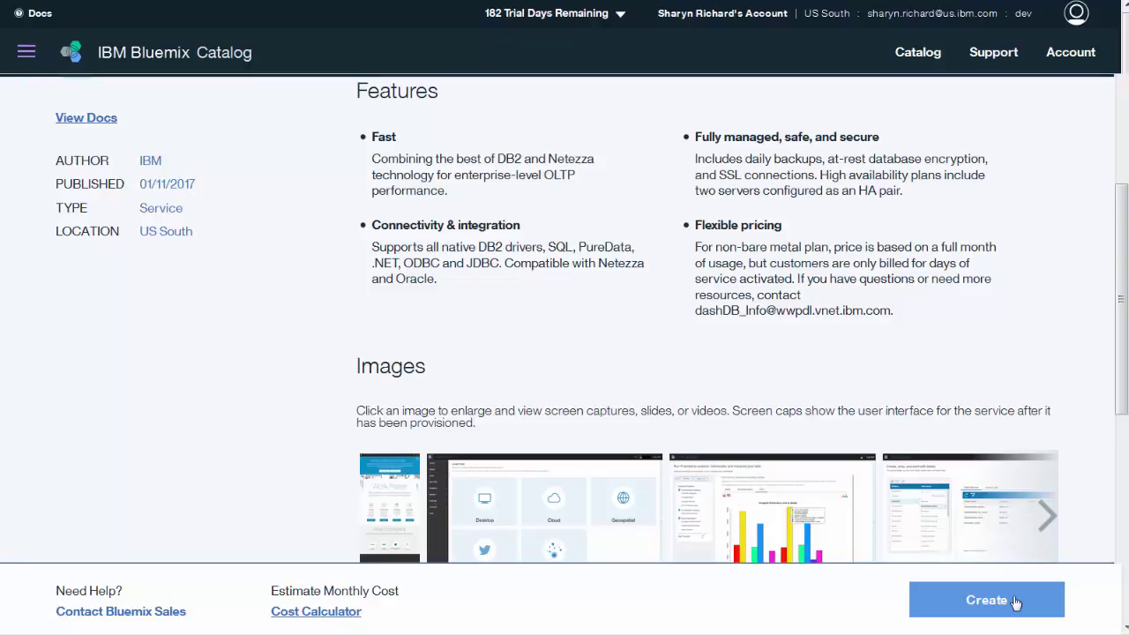
{"action": "scroll", "coordinate": [1014, 603], "scroll_direction": "down", "scroll_amount": 3}
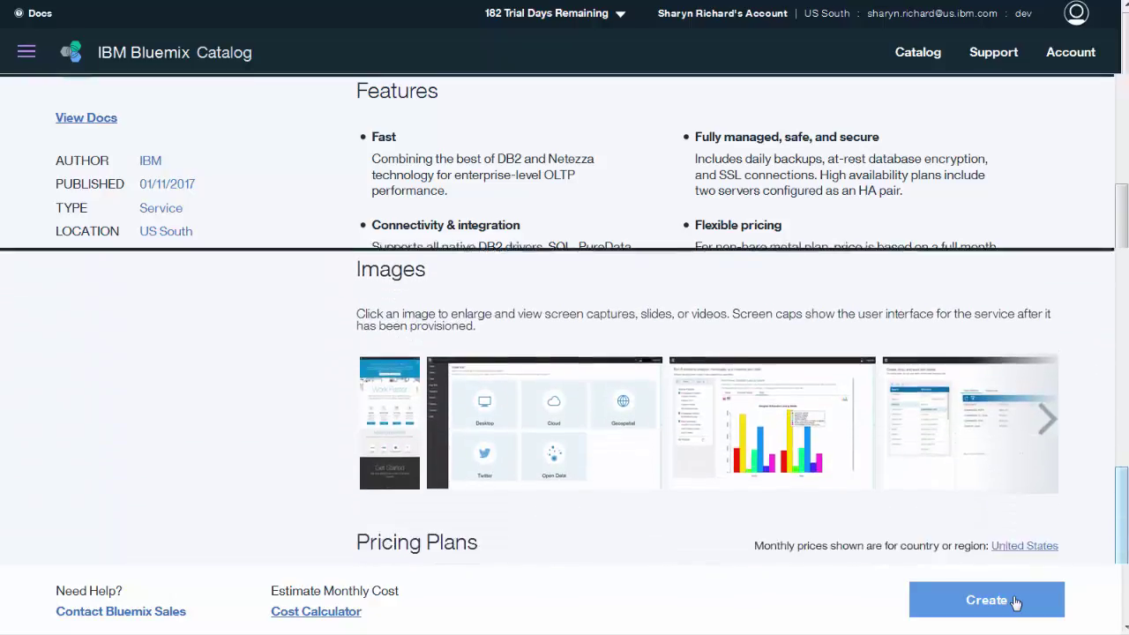
{"action": "scroll", "coordinate": [1016, 602], "scroll_direction": "down", "scroll_amount": 1}
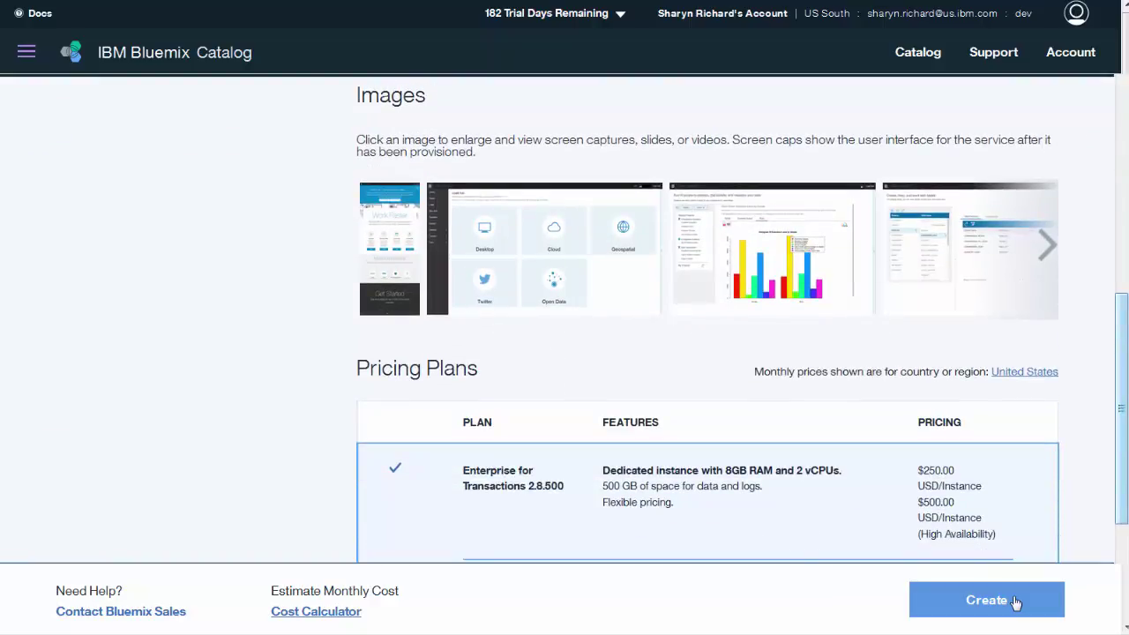
{"action": "scroll", "coordinate": [1015, 603], "scroll_direction": "down", "scroll_amount": 3}
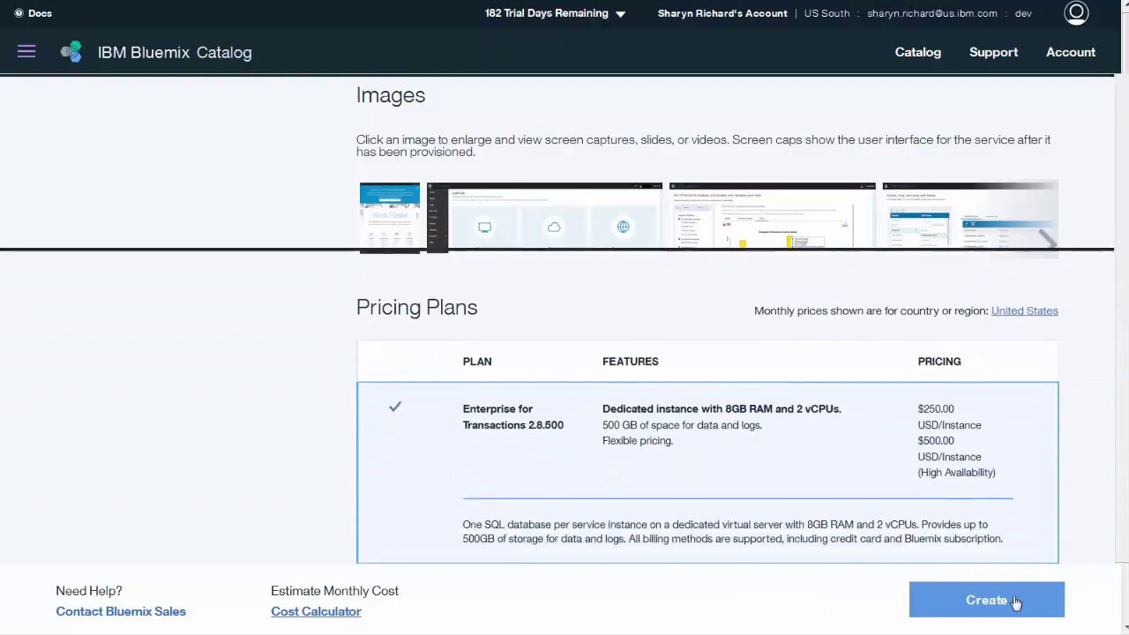
{"action": "scroll", "coordinate": [1015, 603], "scroll_direction": "down", "scroll_amount": 1}
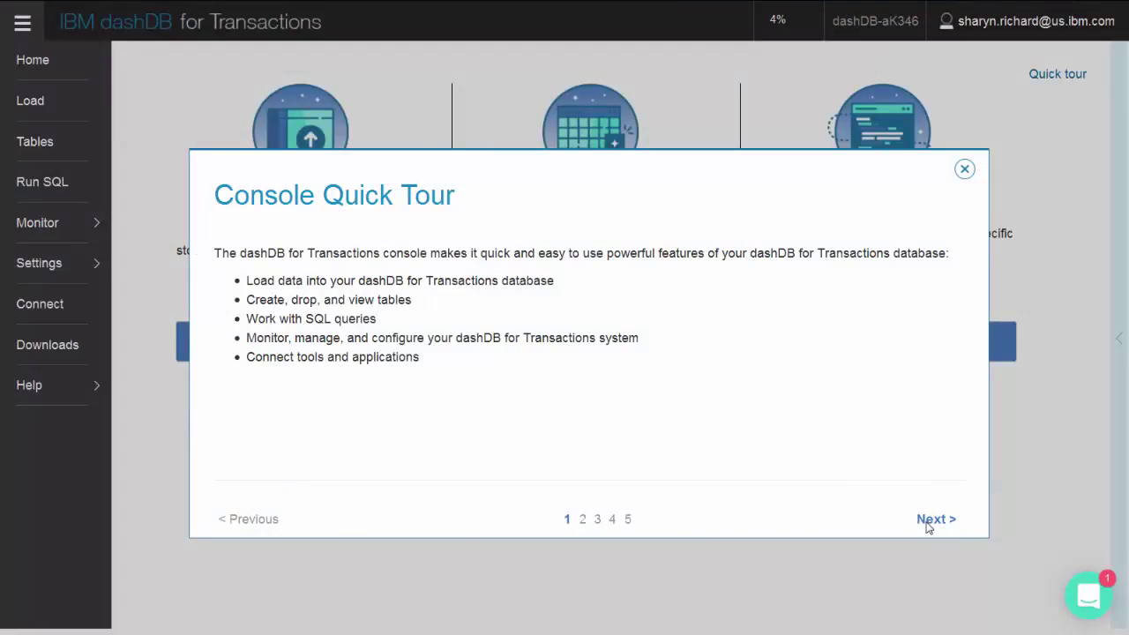
Page through the Console Quick Tour to the Tables & Run SQL, Monitor & Settings and Connect pages, then close it
{"action": "left_click", "coordinate": [927, 522]}
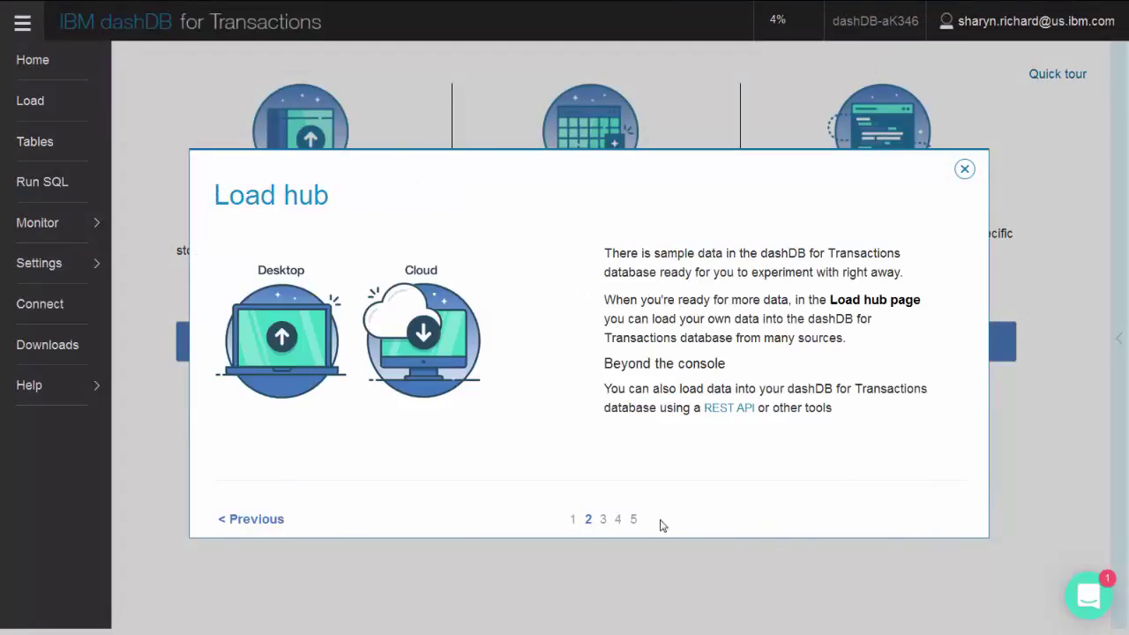
{"action": "left_click", "coordinate": [604, 522]}
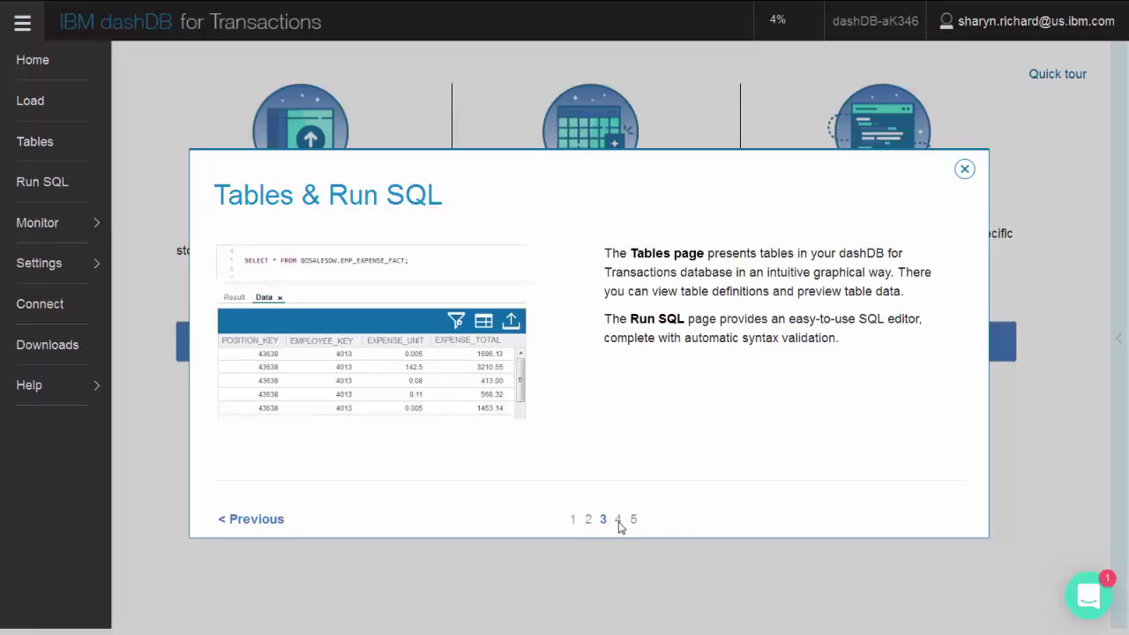
{"action": "left_click", "coordinate": [622, 524]}
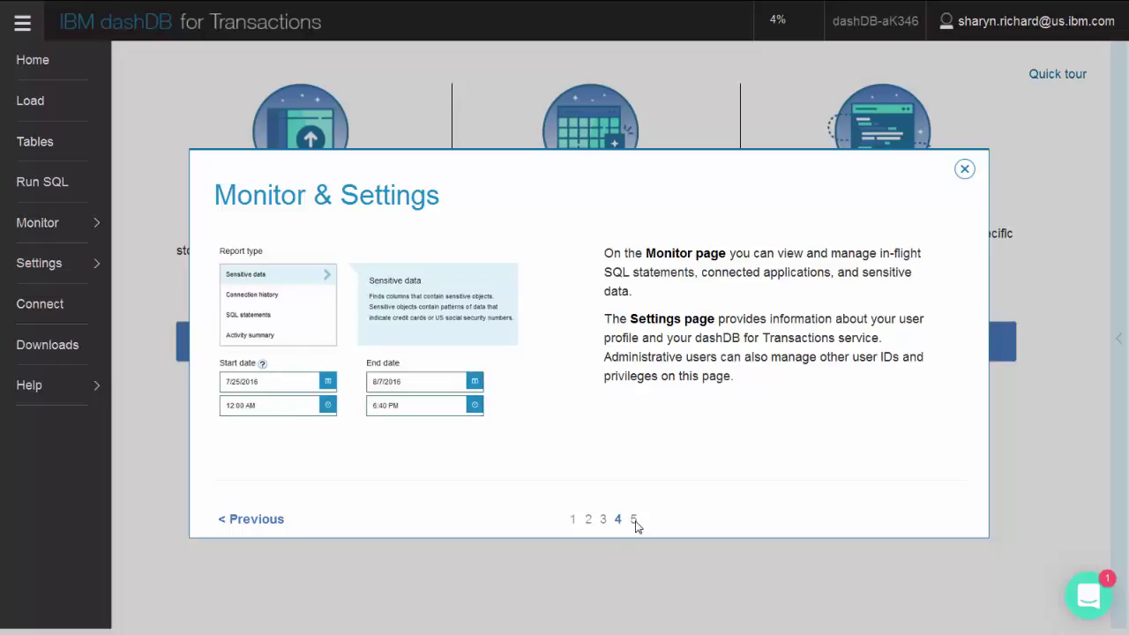
{"action": "left_click", "coordinate": [636, 522]}
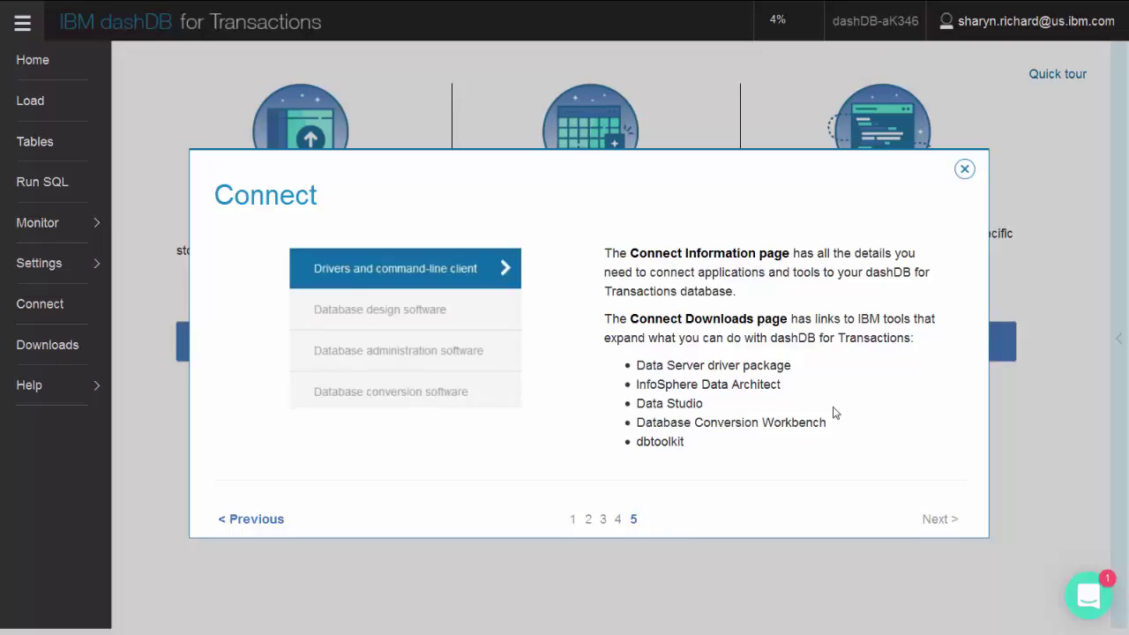
{"action": "left_click", "coordinate": [965, 169]}
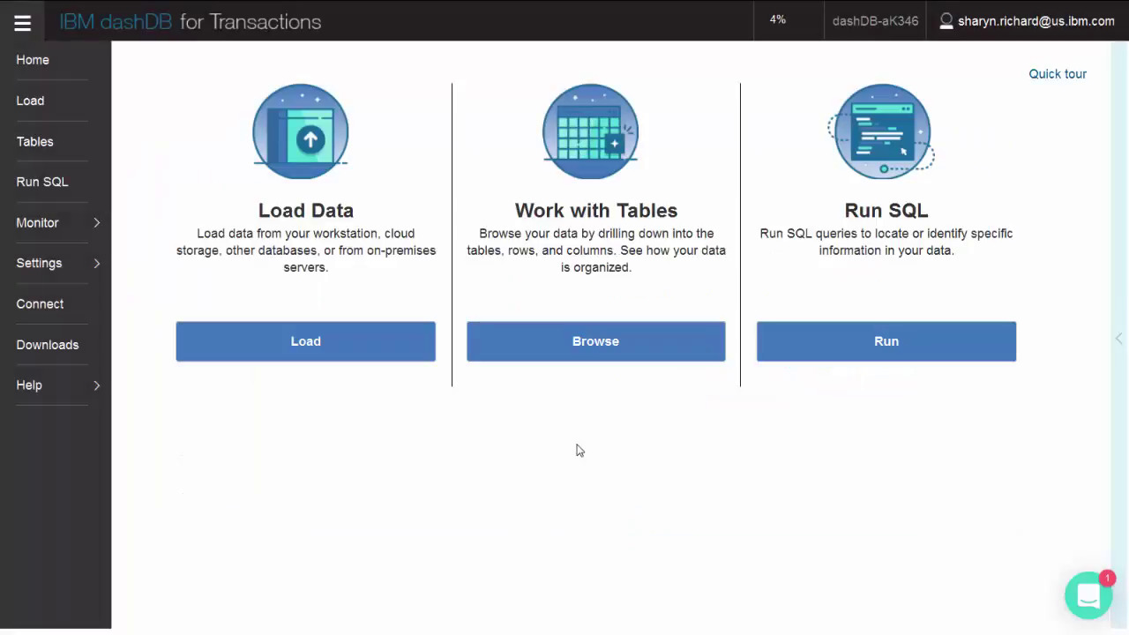
Open Load and read its tour pages on text files, cloud storage and beyond the console
{"action": "left_click", "coordinate": [358, 347]}
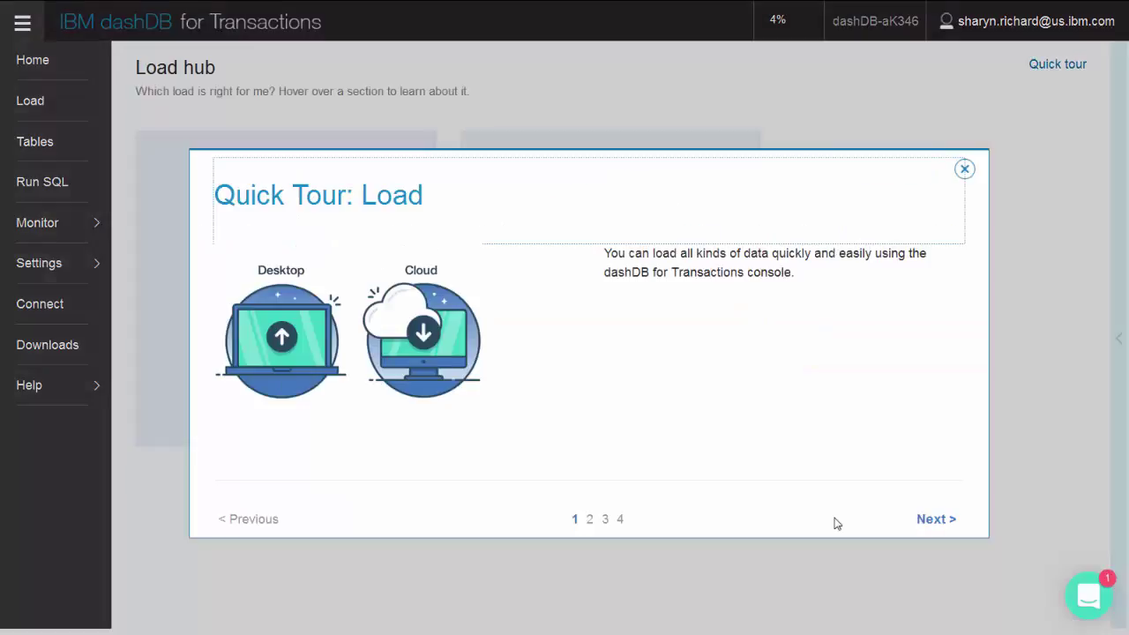
{"action": "left_click", "coordinate": [928, 521]}
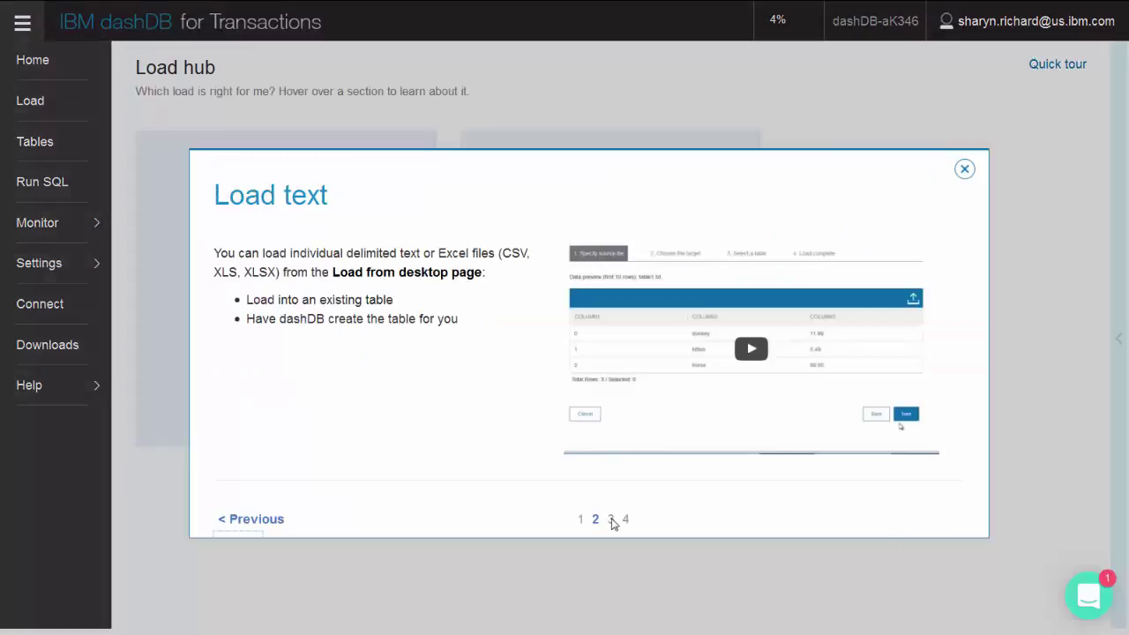
{"action": "left_click", "coordinate": [612, 520]}
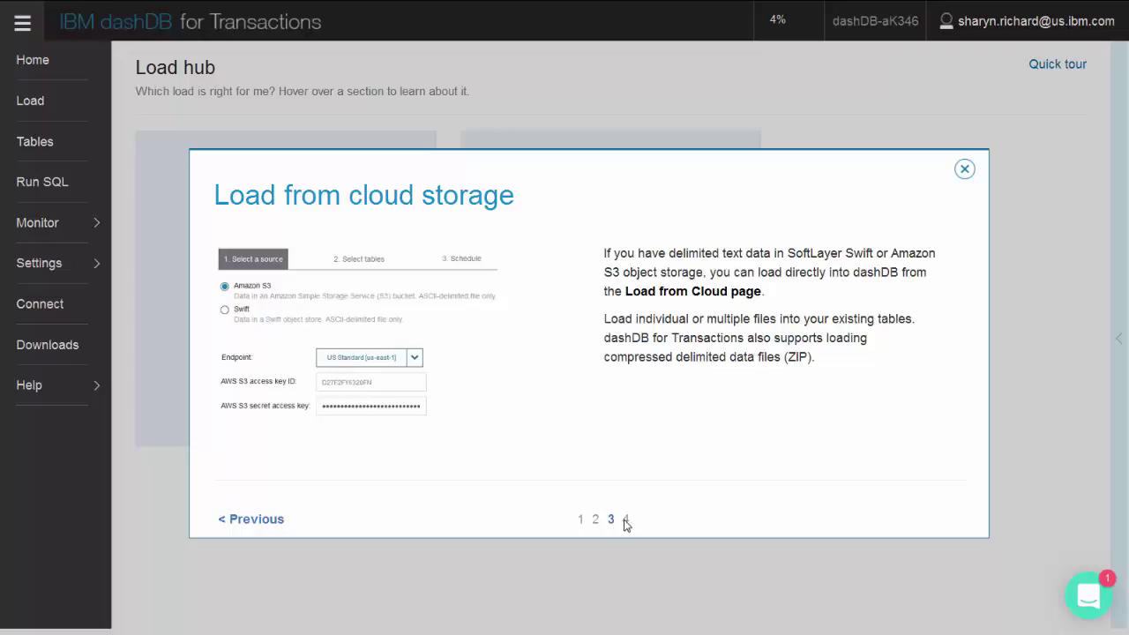
{"action": "left_click", "coordinate": [629, 523]}
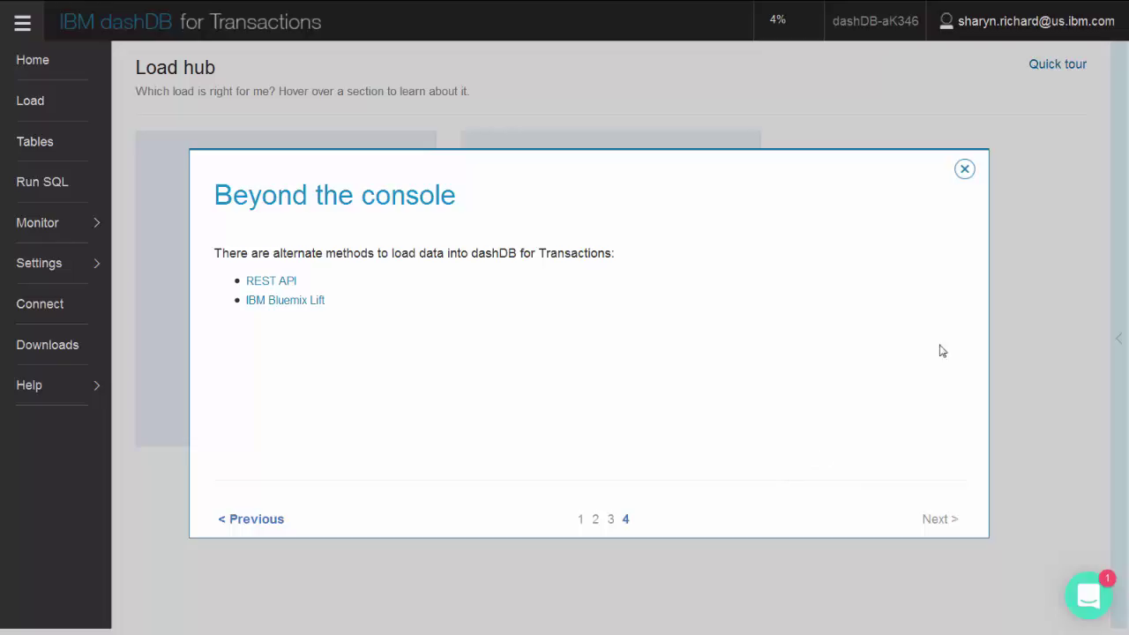
{"action": "left_click", "coordinate": [965, 169]}
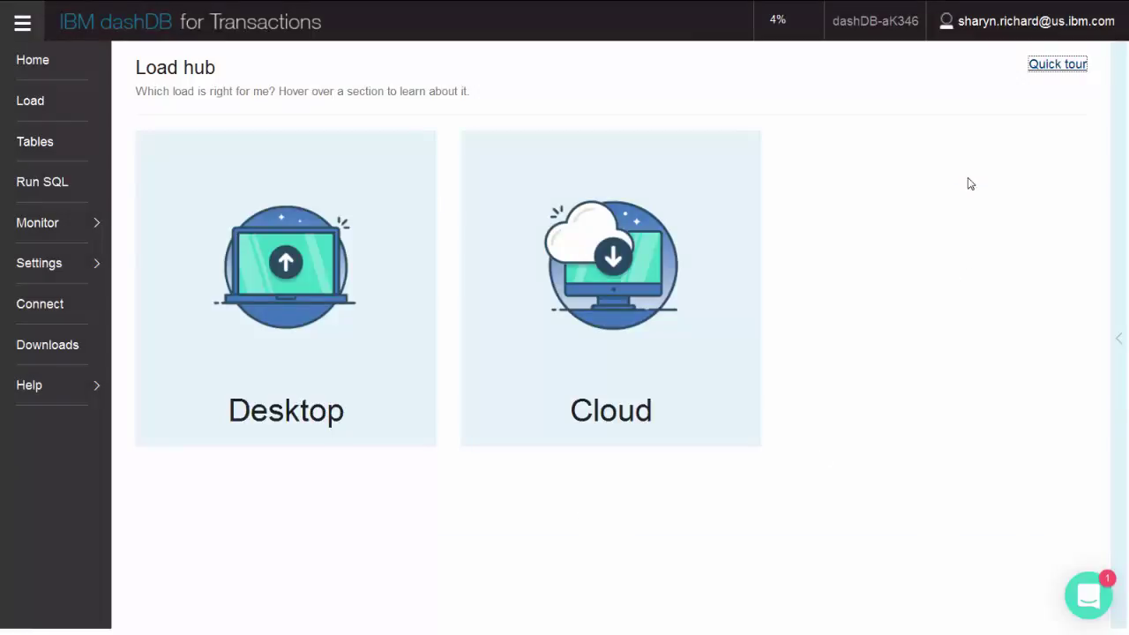
Upload sales-table.csv from the desktop as the load source file
{"action": "mouse_move", "coordinate": [269, 395]}
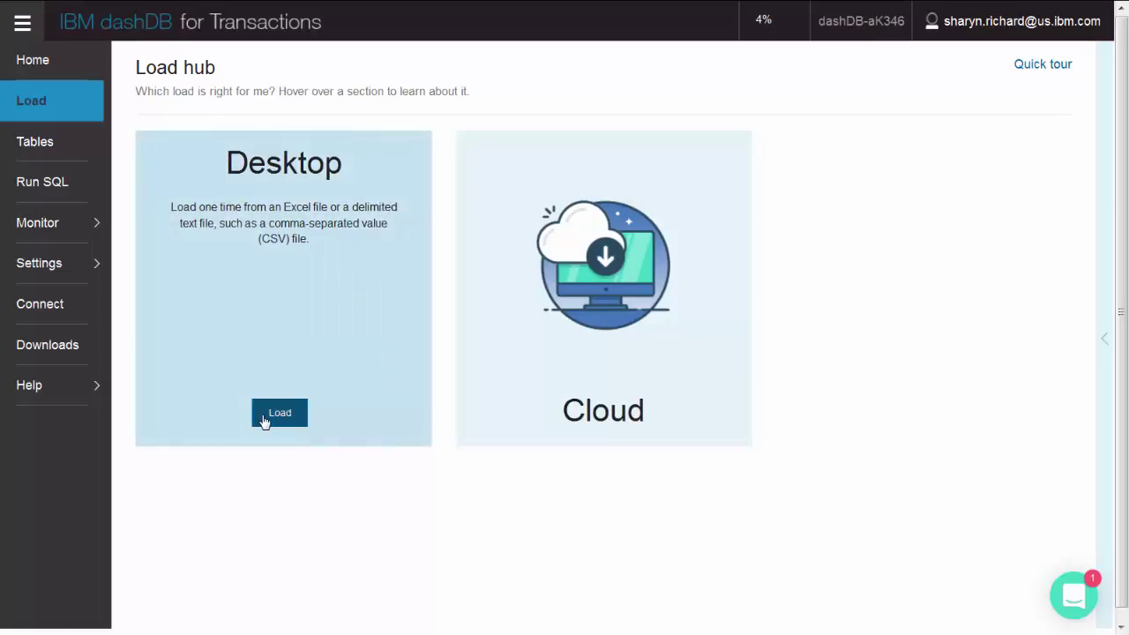
{"action": "left_click", "coordinate": [262, 420]}
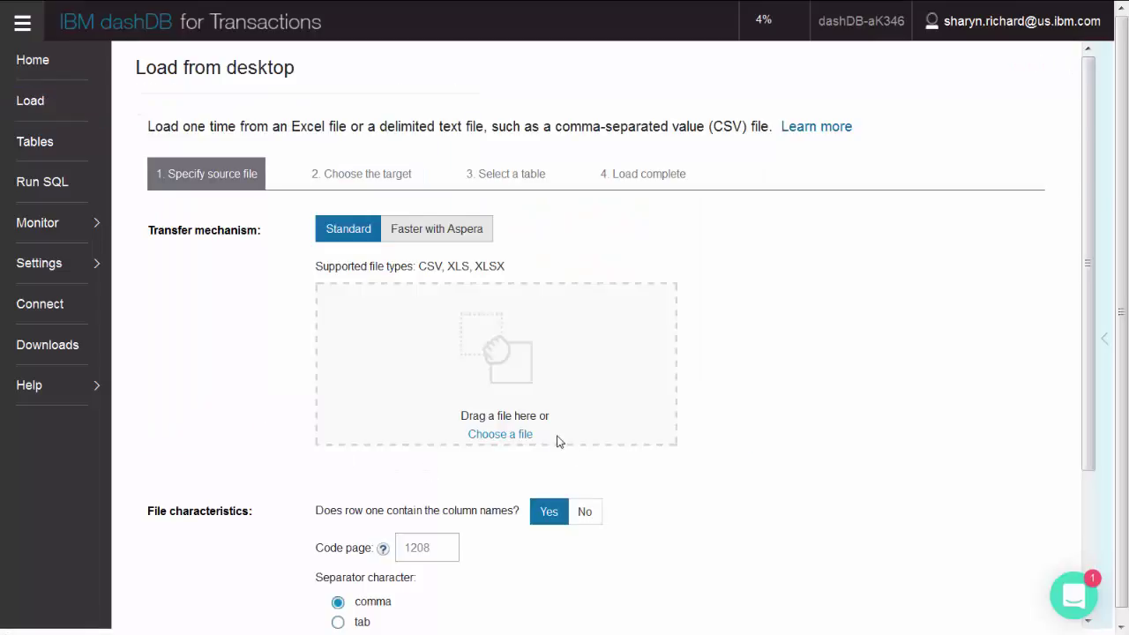
{"action": "left_click", "coordinate": [521, 438]}
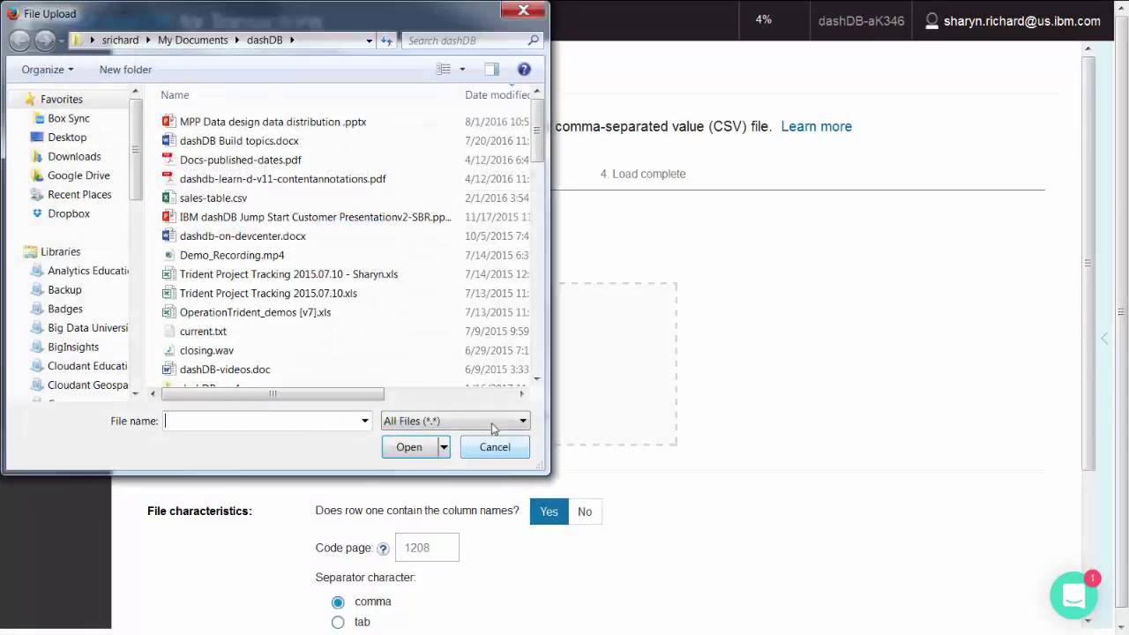
{"action": "left_click", "coordinate": [214, 198]}
{"action": "left_click", "coordinate": [409, 446]}
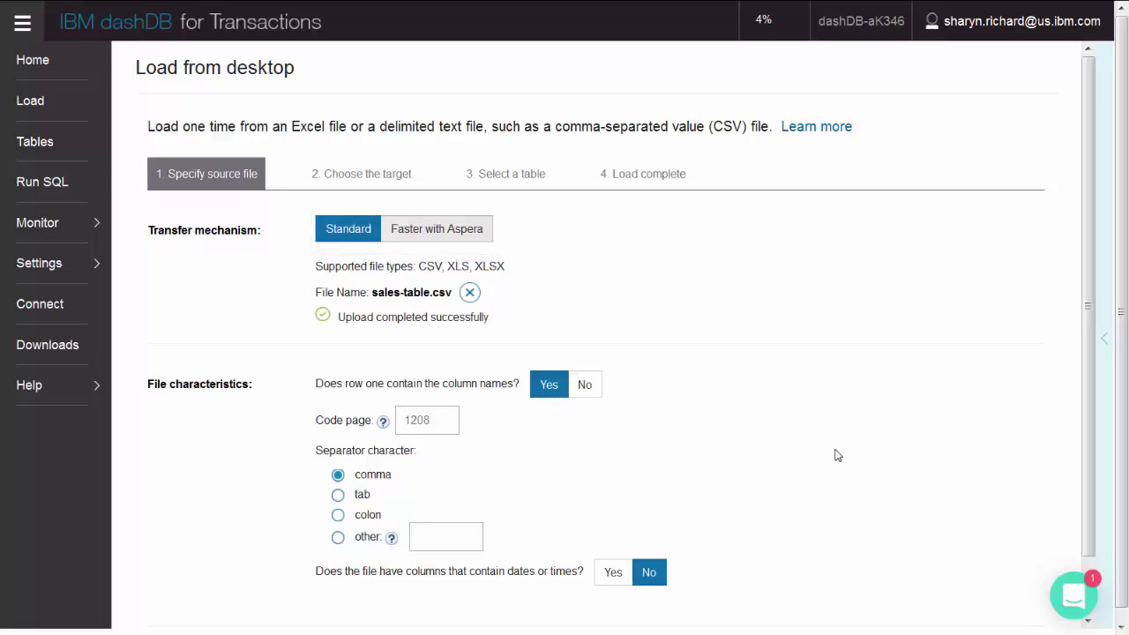
Preview the uploaded file's rows and continue to choosing the load target
{"action": "scroll", "coordinate": [838, 455], "scroll_direction": "down", "scroll_amount": 2}
{"action": "left_click", "coordinate": [979, 578]}
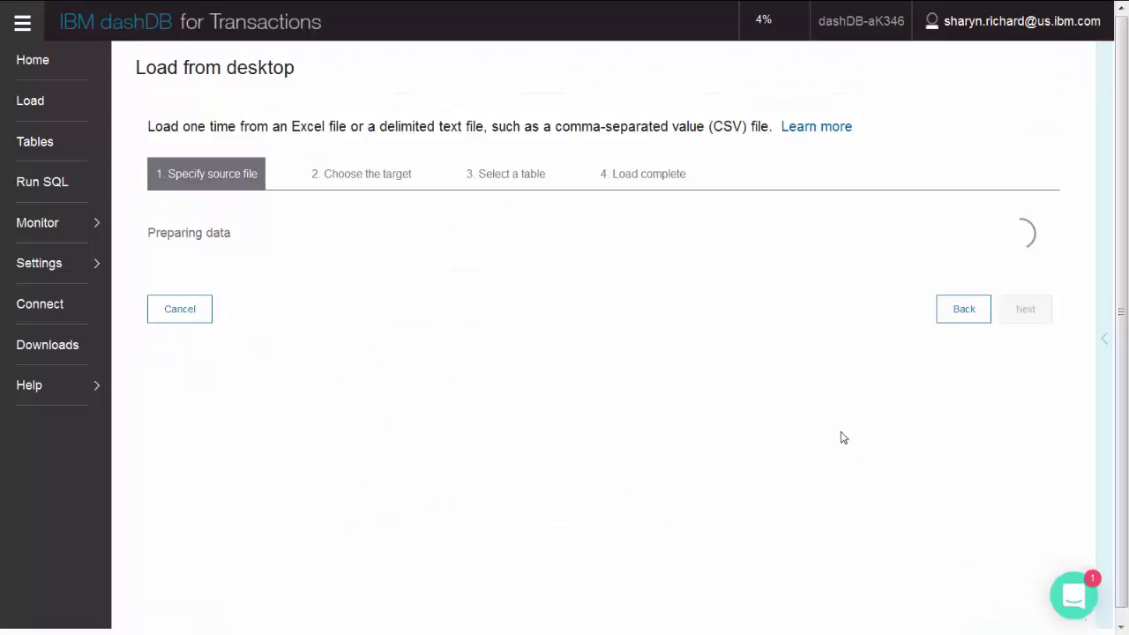
{"action": "scroll", "coordinate": [1063, 476], "scroll_direction": "down", "scroll_amount": 2}
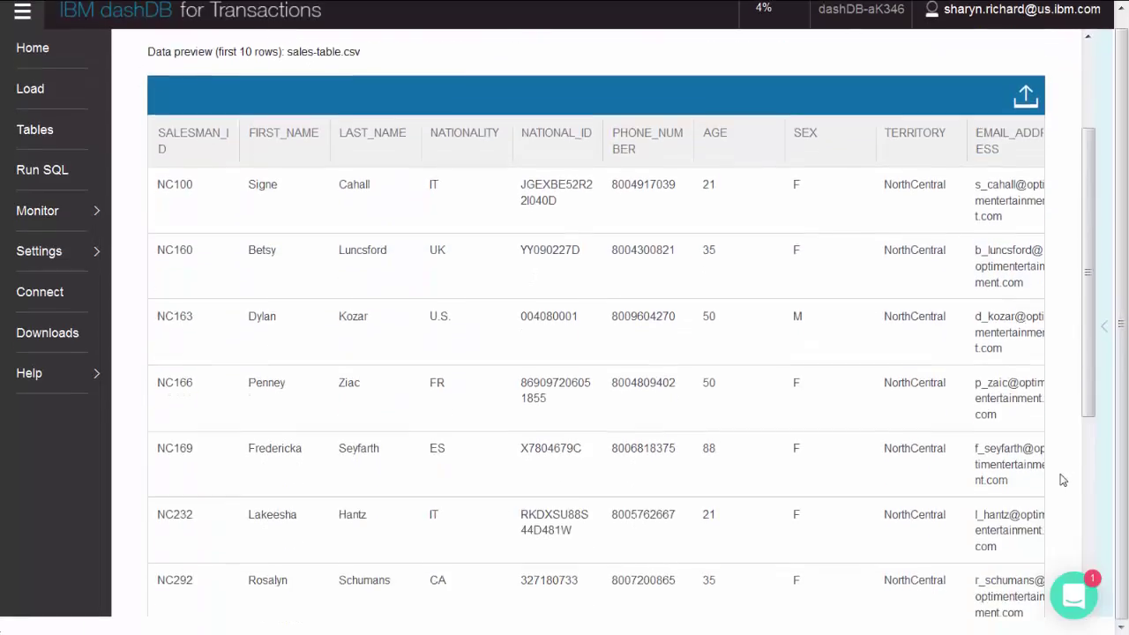
{"action": "scroll", "coordinate": [1063, 479], "scroll_direction": "down", "scroll_amount": 5}
{"action": "left_click", "coordinate": [1011, 574]}
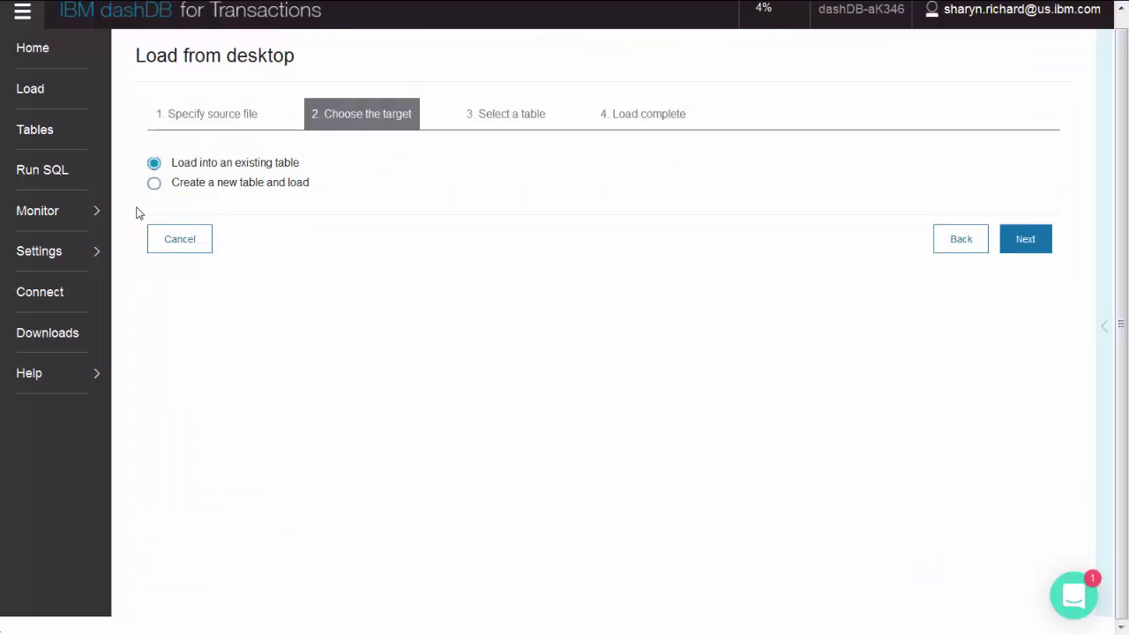
Load the file's 103 rows into a new table named SALES and return to Load
{"action": "left_click", "coordinate": [155, 186]}
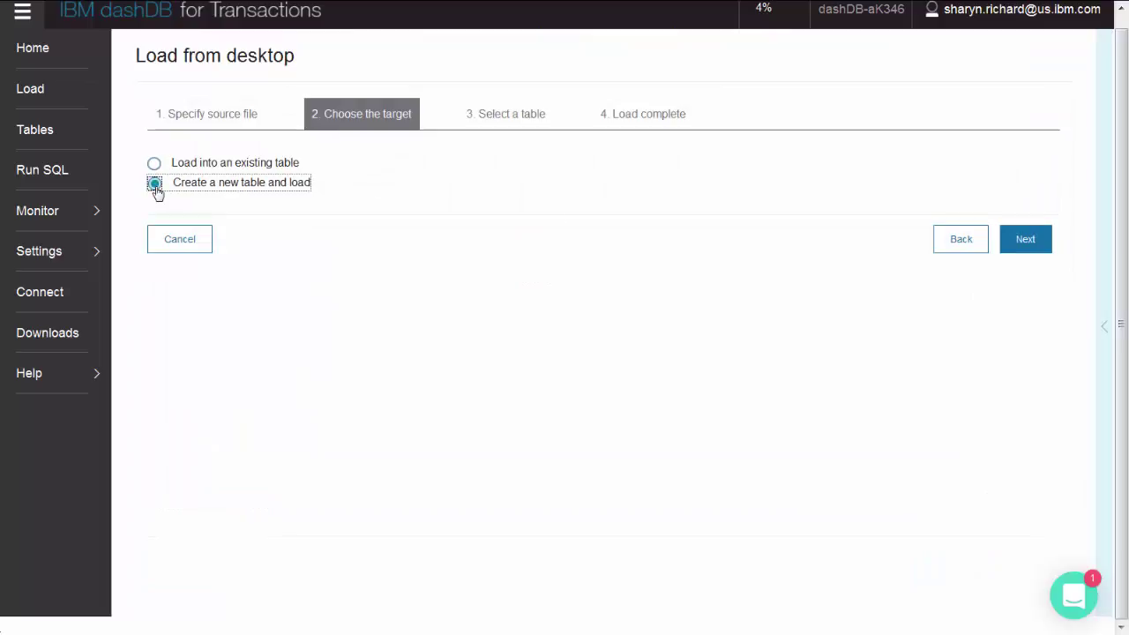
{"action": "left_click", "coordinate": [1033, 245]}
{"action": "left_click_drag", "start_coordinate": [870, 185], "coordinate": [945, 197]}
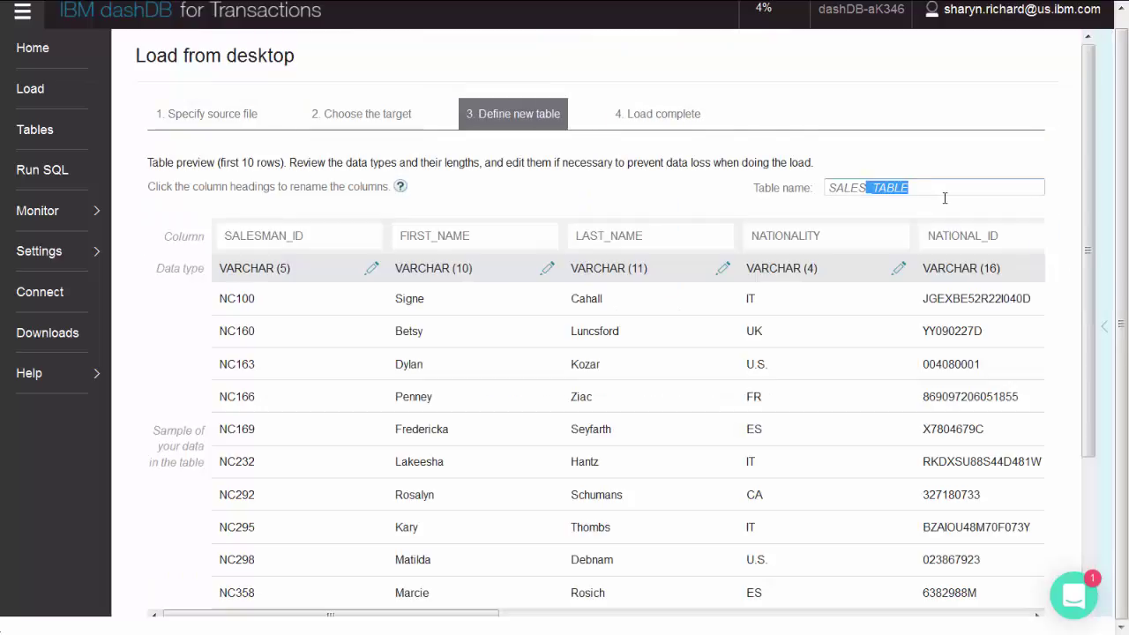
{"action": "key", "text": "BackSpace"}
{"action": "scroll", "coordinate": [1097, 459], "scroll_direction": "down", "scroll_amount": 2}
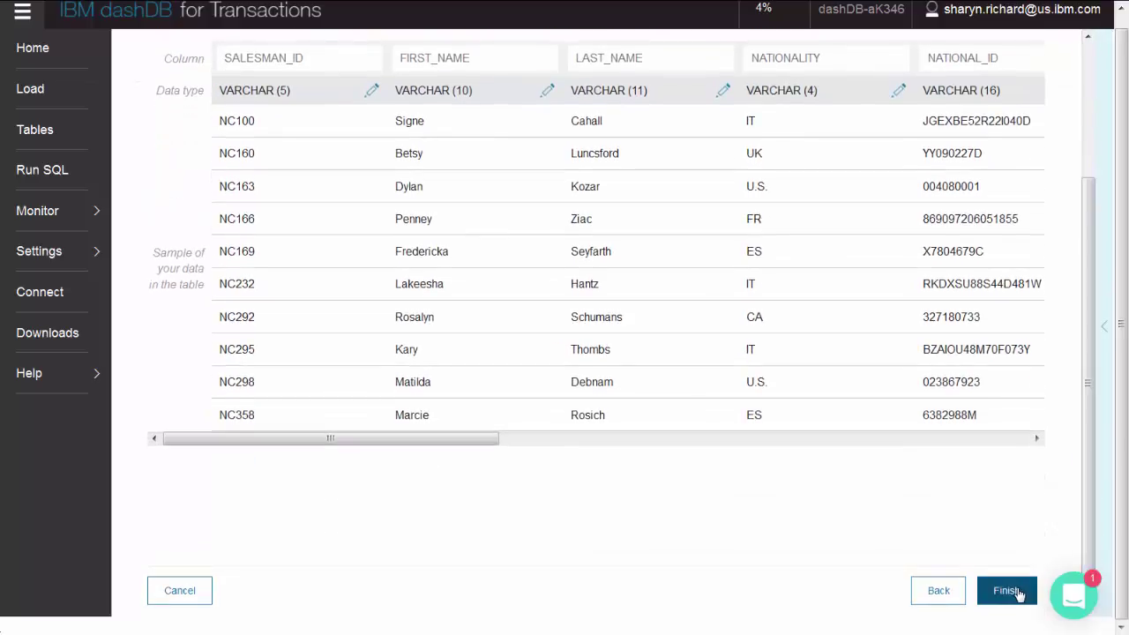
{"action": "left_click", "coordinate": [1003, 590]}
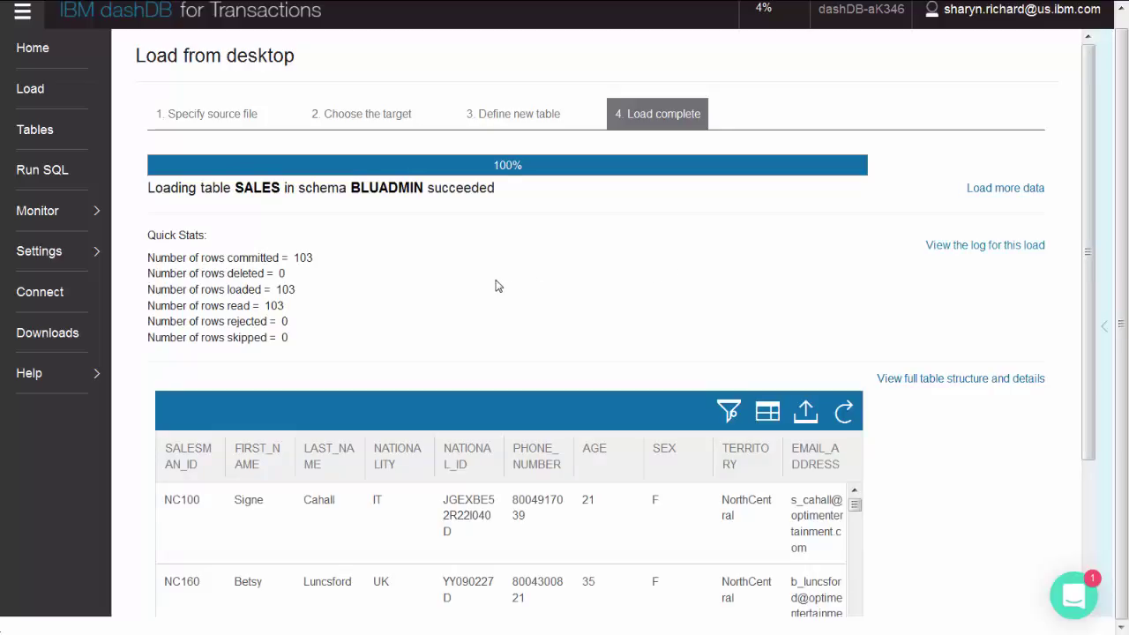
{"action": "left_click", "coordinate": [66, 95]}
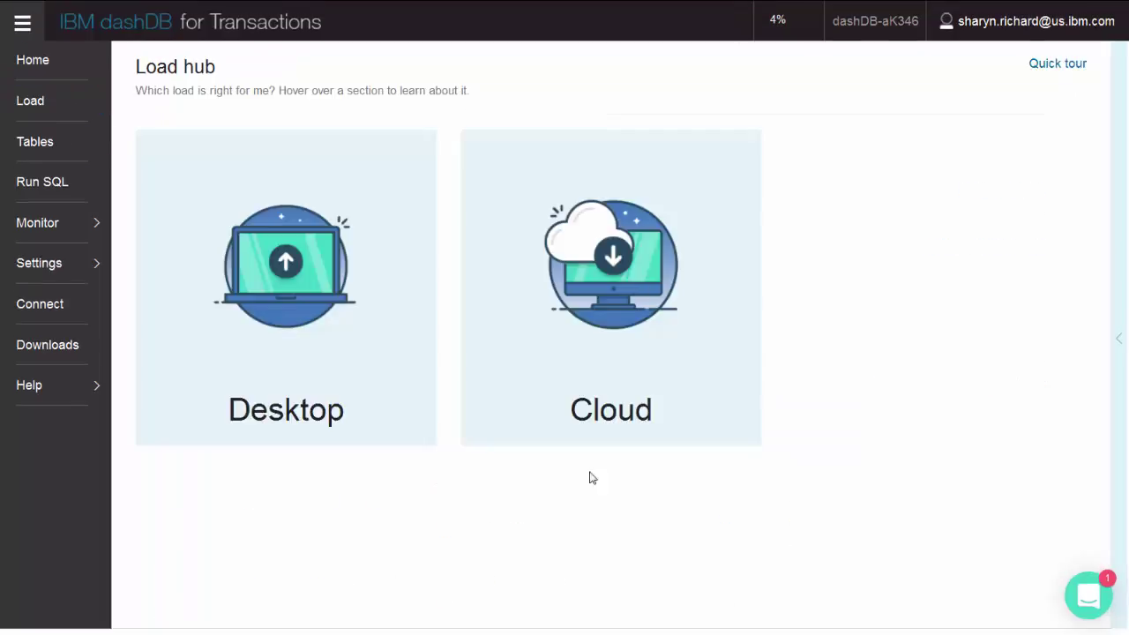
Look over the Swift cloud source, Edit load jobs, Status and history, and Move to cloud pages
{"action": "left_click", "coordinate": [604, 412]}
{"action": "left_click", "coordinate": [579, 417]}
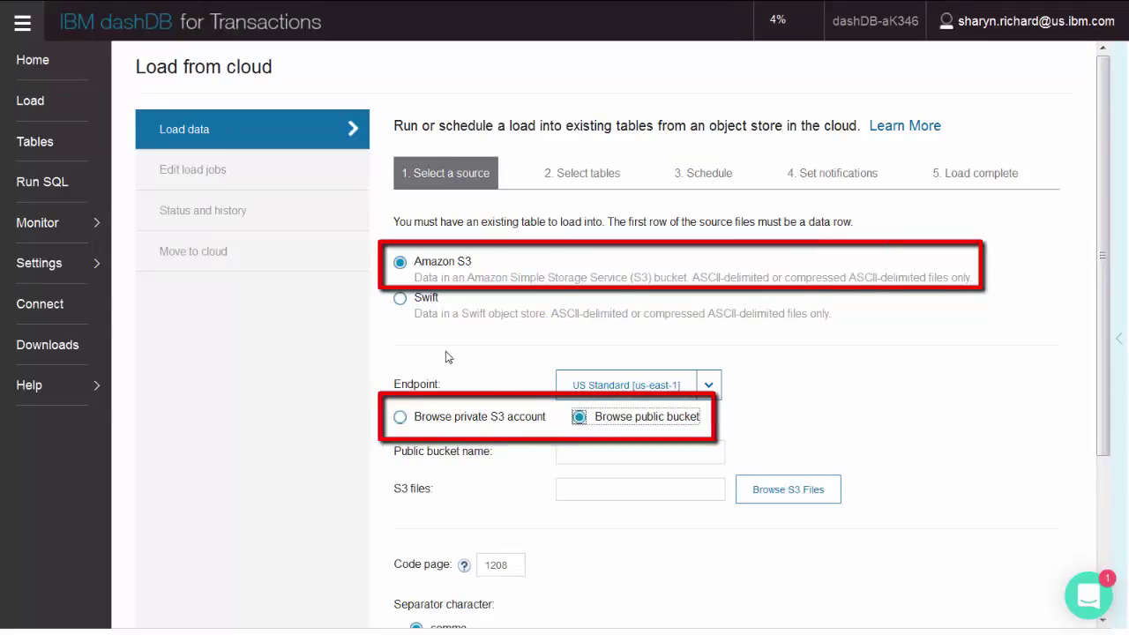
{"action": "left_click", "coordinate": [400, 299]}
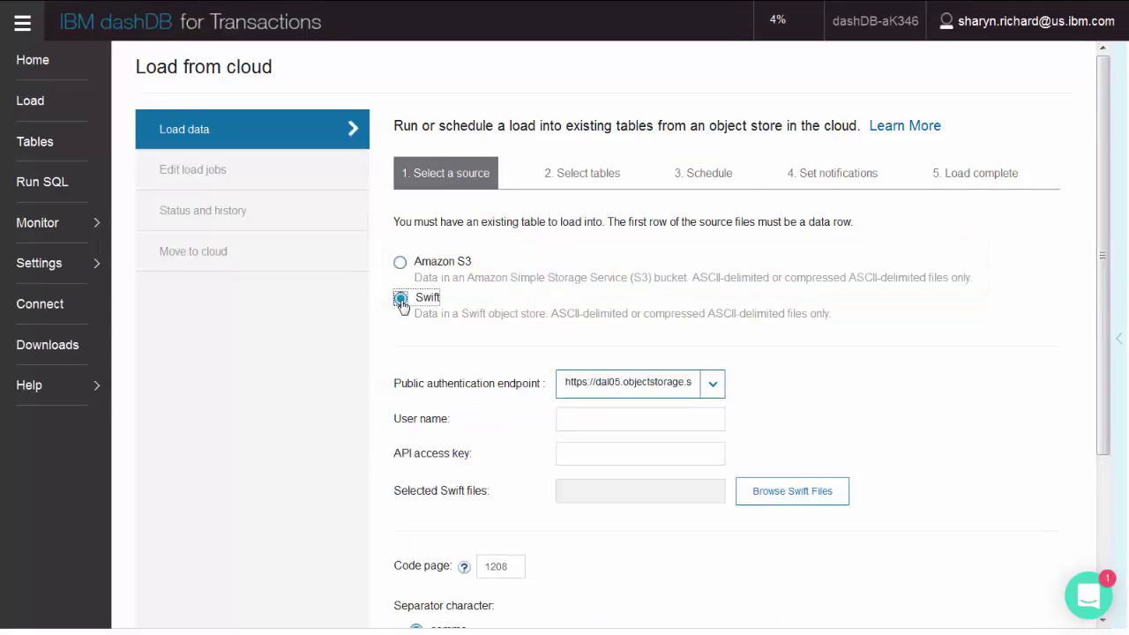
{"action": "left_click", "coordinate": [198, 170]}
{"action": "left_click", "coordinate": [200, 220]}
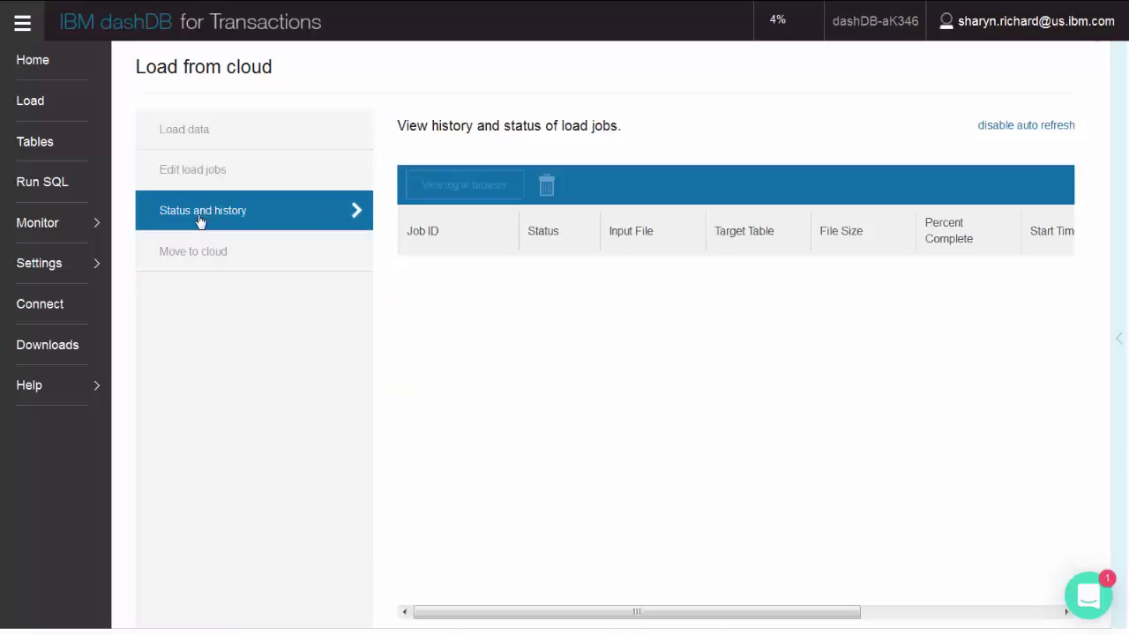
{"action": "left_click", "coordinate": [192, 261]}
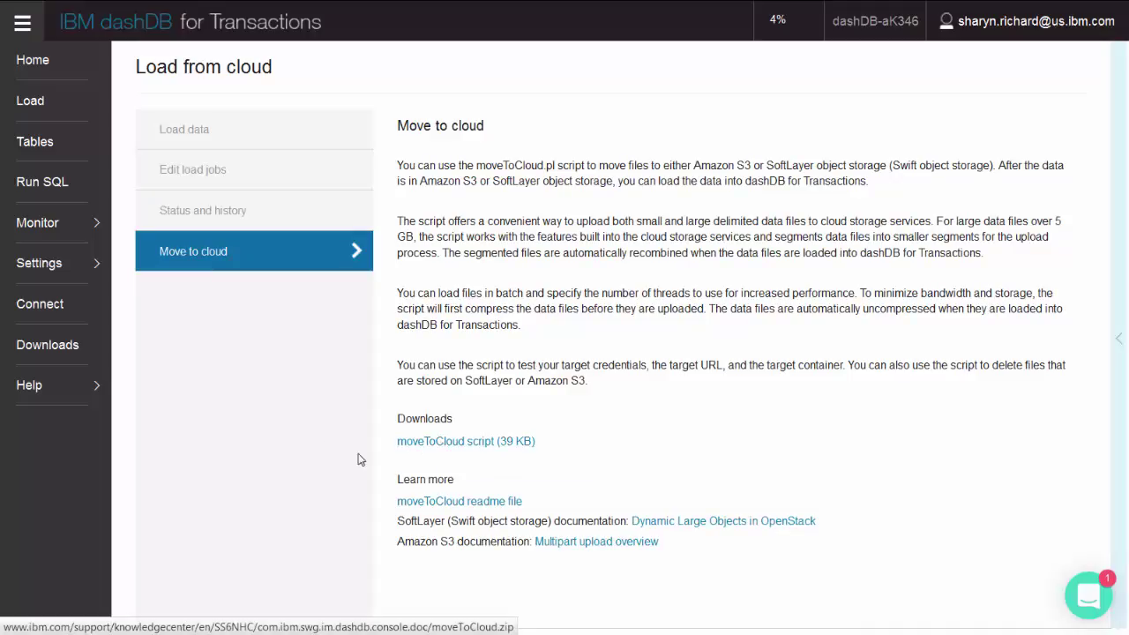
{"action": "left_click", "coordinate": [70, 62]}
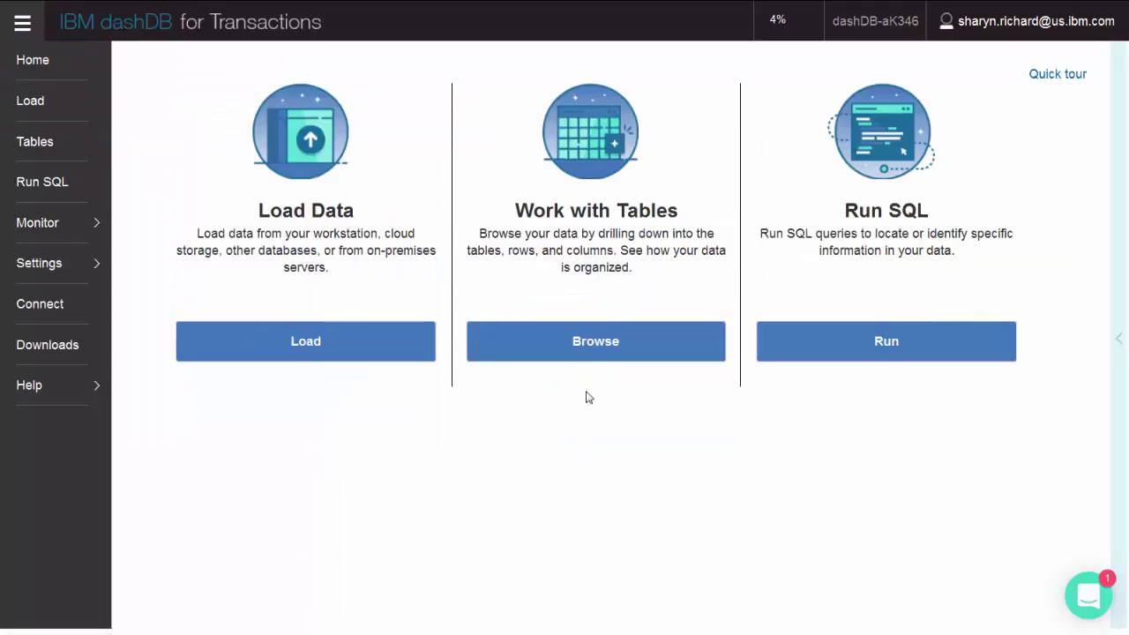
Open the BLUADMIN CUSTOMERS table, browse its rows, and grant the listed user access
{"action": "left_click", "coordinate": [595, 351]}
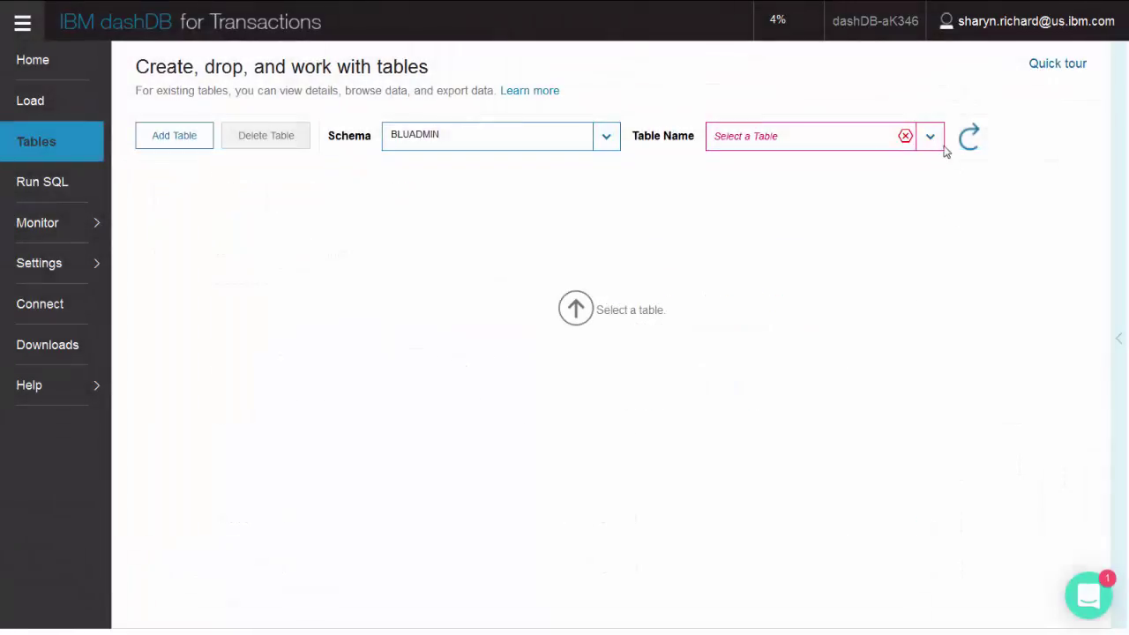
{"action": "left_click", "coordinate": [935, 143]}
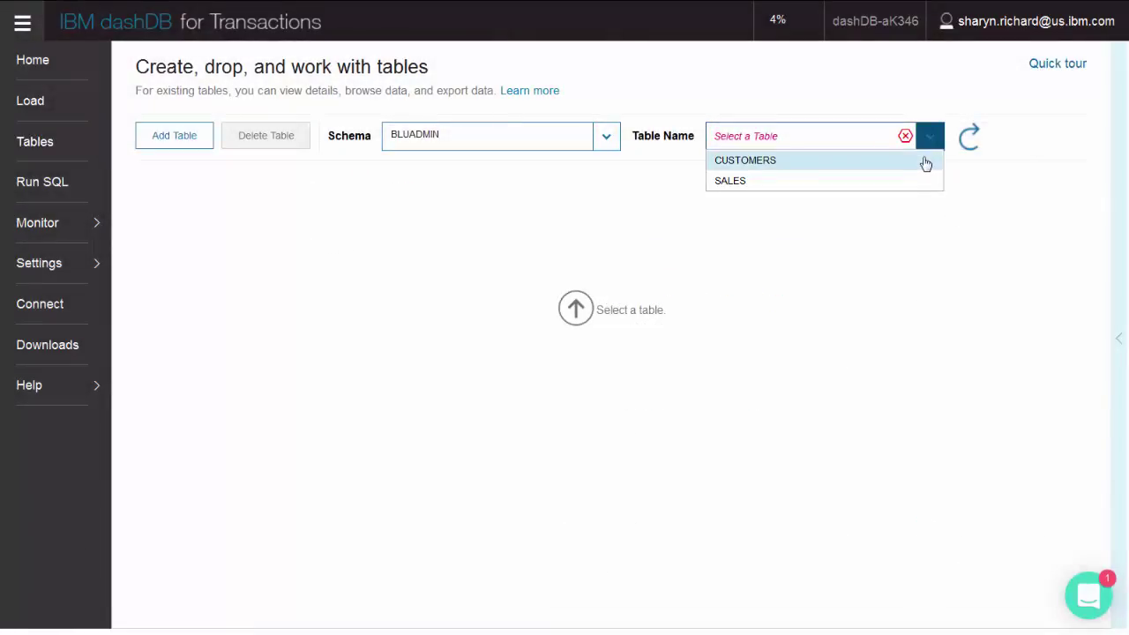
{"action": "left_click", "coordinate": [924, 166]}
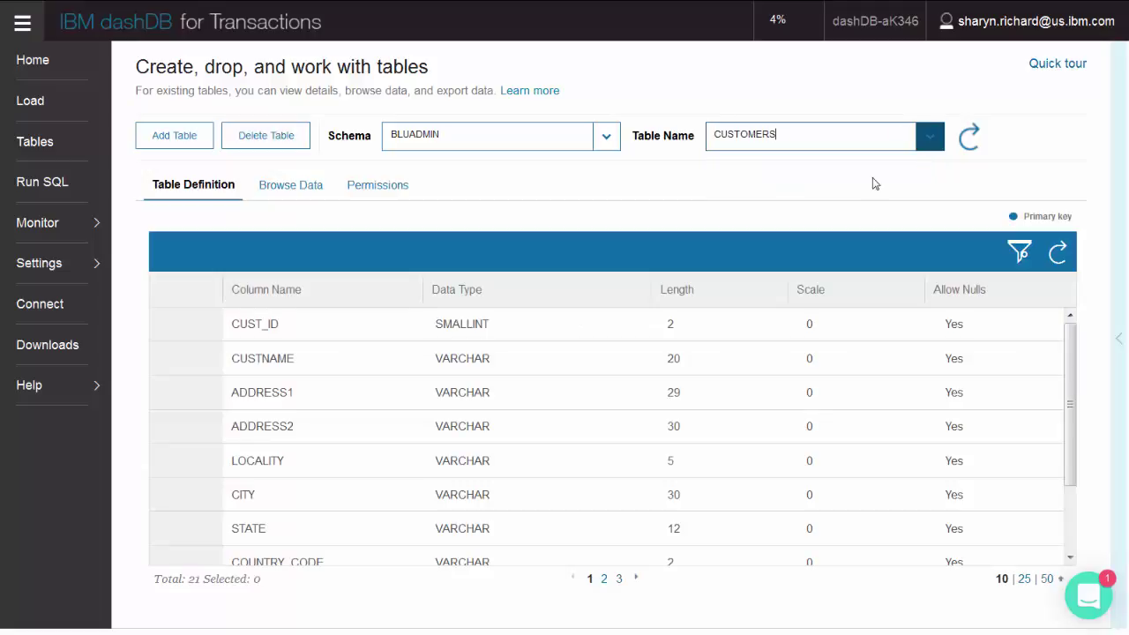
{"action": "left_click", "coordinate": [284, 194]}
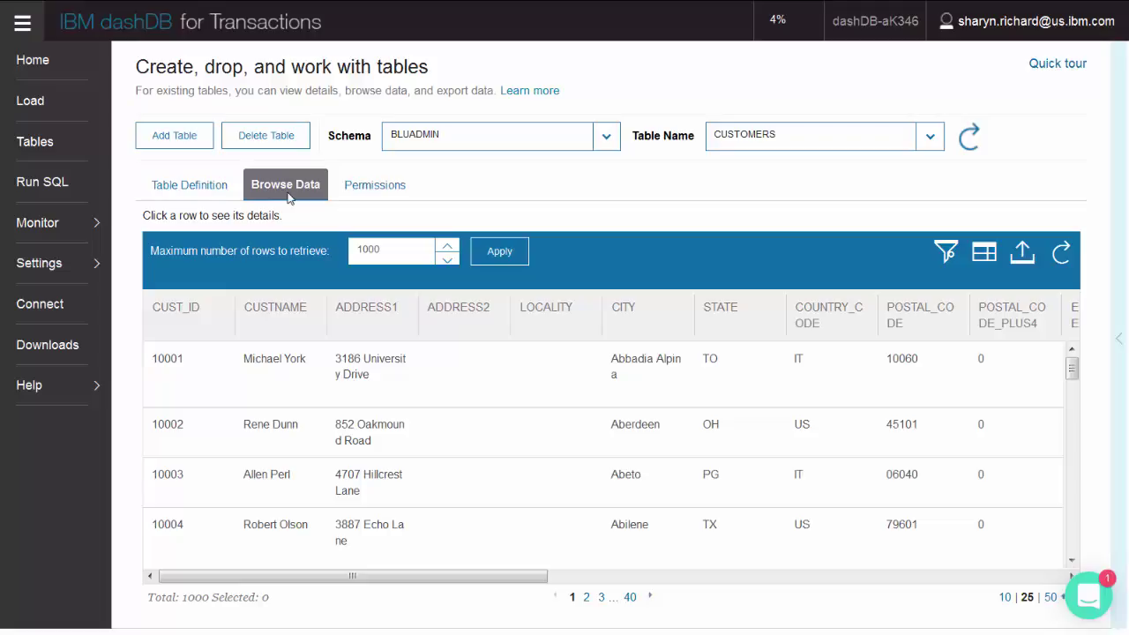
{"action": "left_click", "coordinate": [373, 186]}
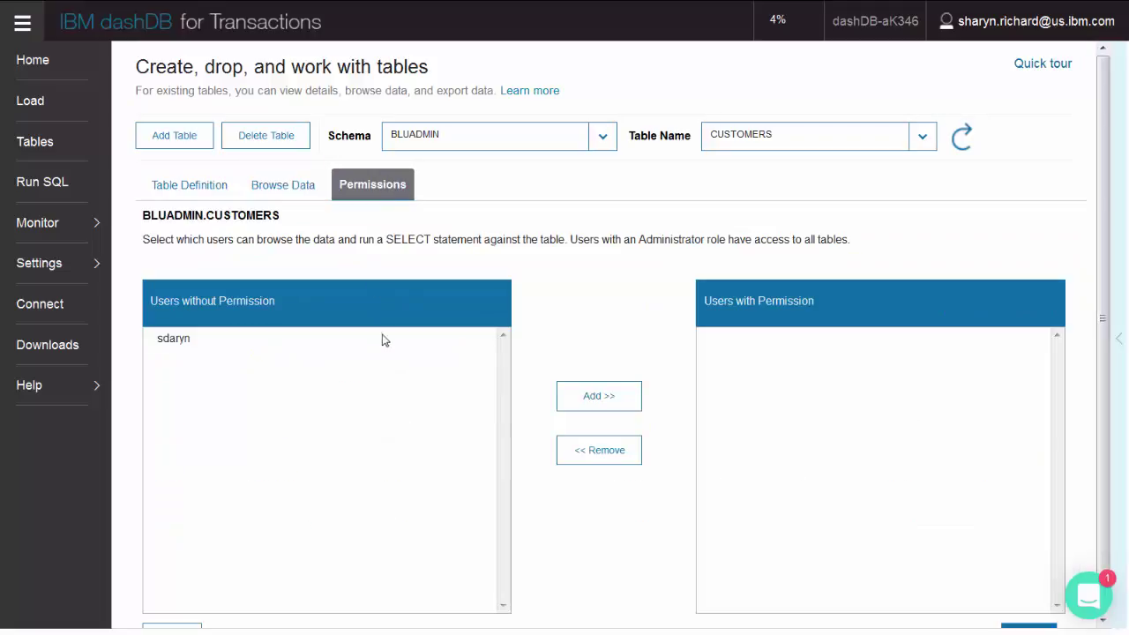
{"action": "left_click", "coordinate": [383, 337]}
{"action": "left_click", "coordinate": [599, 413]}
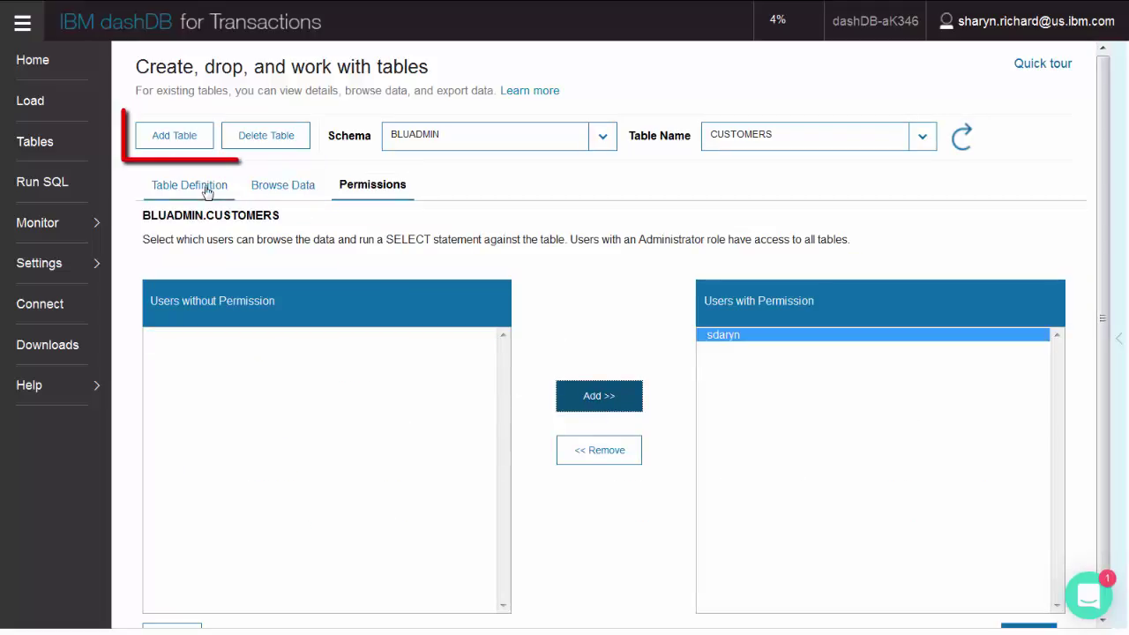
View the AUDITTRAIL table definition in the IBMADT schema, then go to Run SQL
{"action": "left_click", "coordinate": [204, 184]}
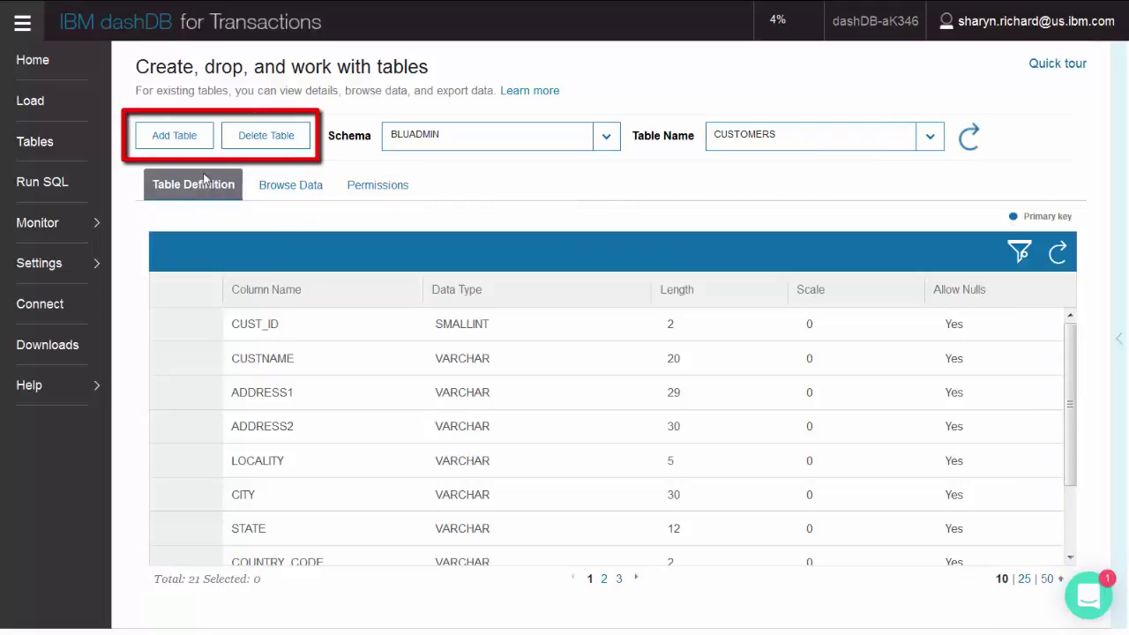
{"action": "left_click", "coordinate": [606, 136]}
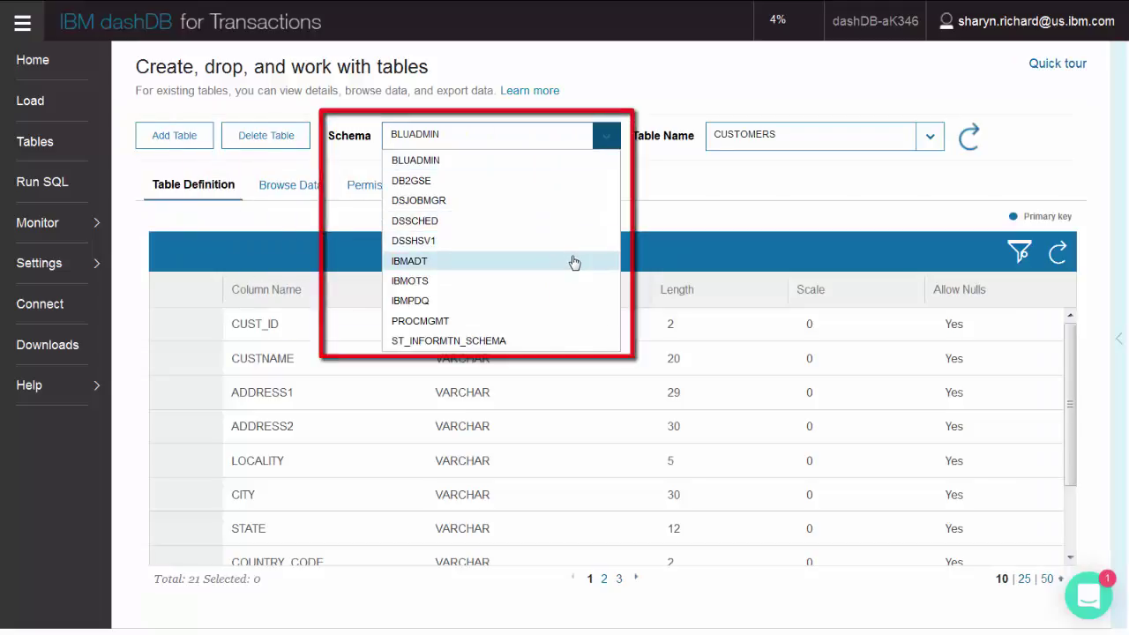
{"action": "left_click", "coordinate": [574, 261]}
{"action": "left_click", "coordinate": [807, 167]}
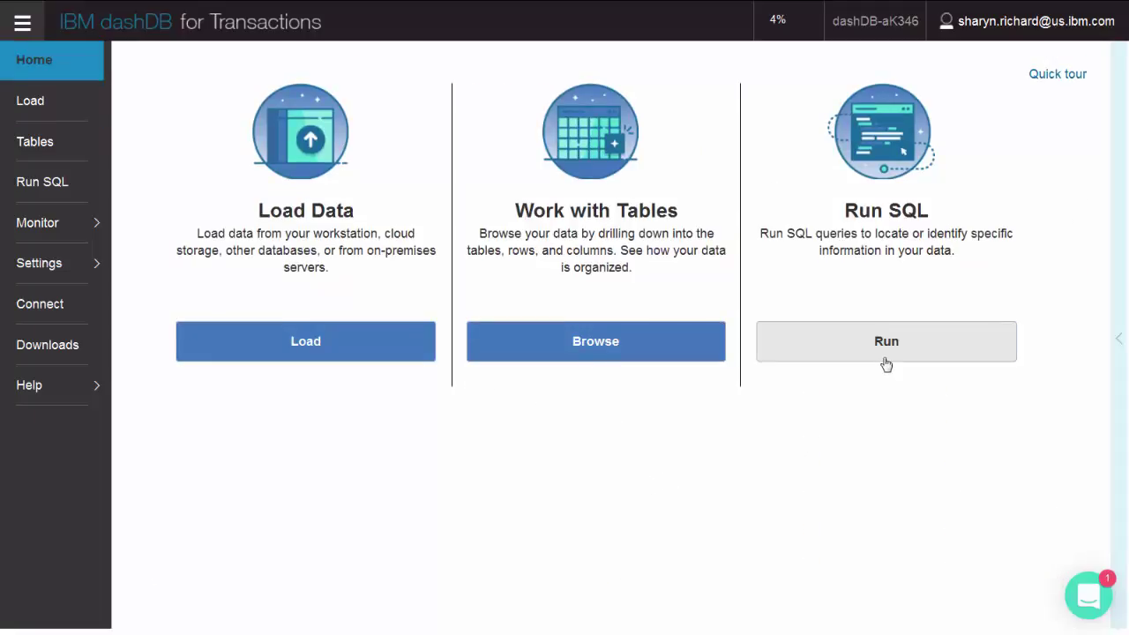
{"action": "left_click", "coordinate": [886, 361]}
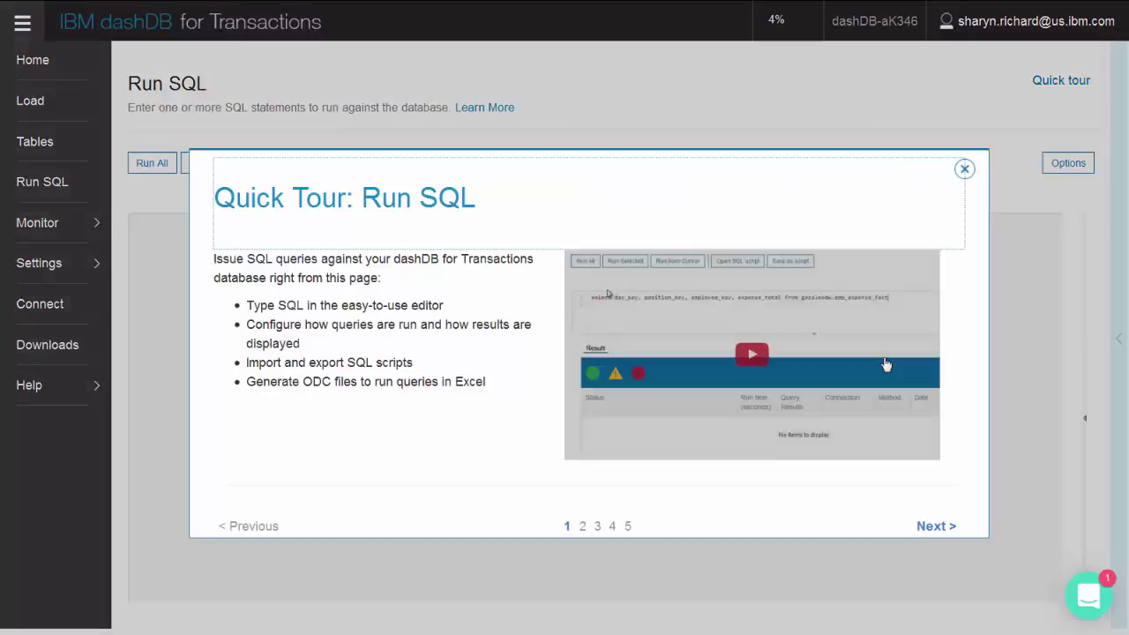
Replace lines 4-13 with SELECT * FROM CUSTOMERS, fixing the SELECT typo, and run all
{"action": "key", "text": "Escape"}
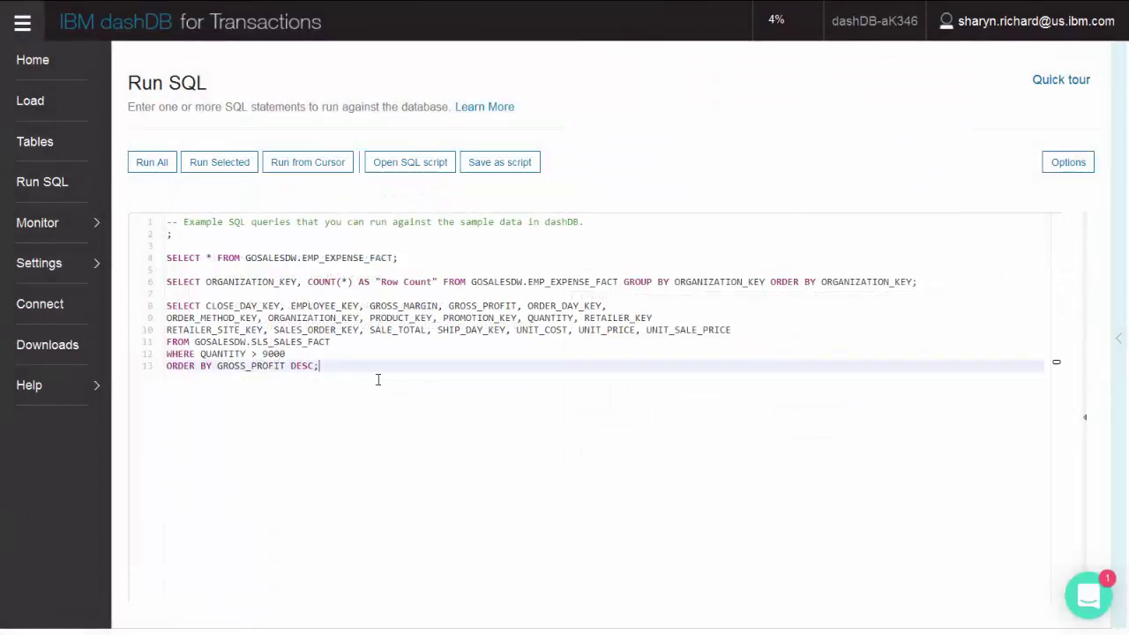
{"action": "left_click_drag", "start_coordinate": [378, 381], "coordinate": [146, 255]}
{"action": "type", "text": "SELEC * FROM CUSTOMERS"}
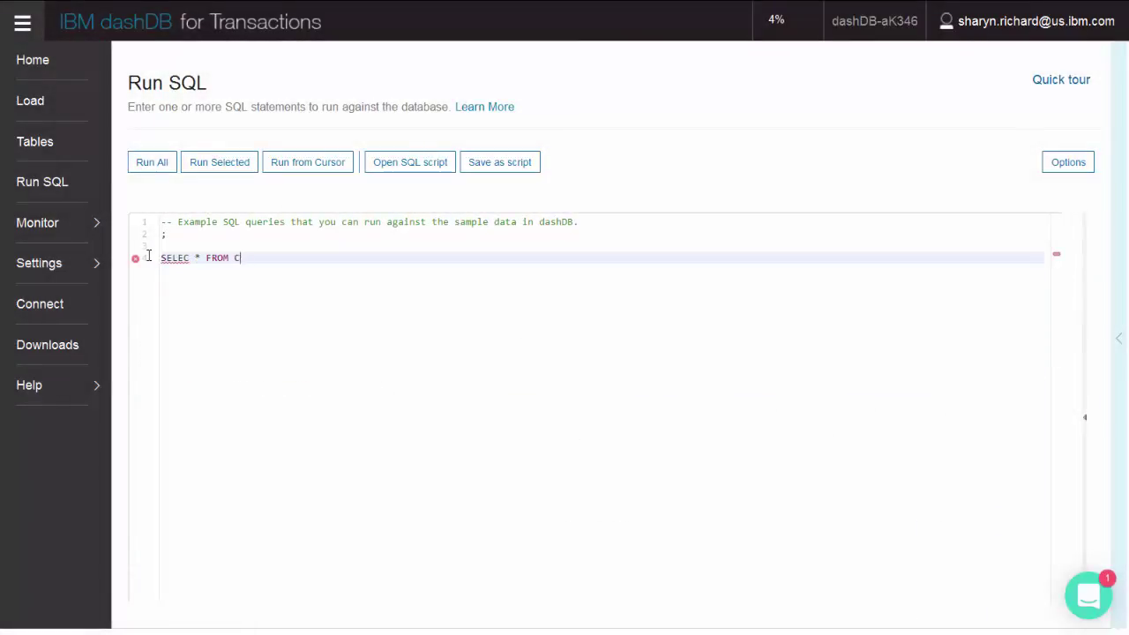
{"action": "mouse_move", "coordinate": [137, 263]}
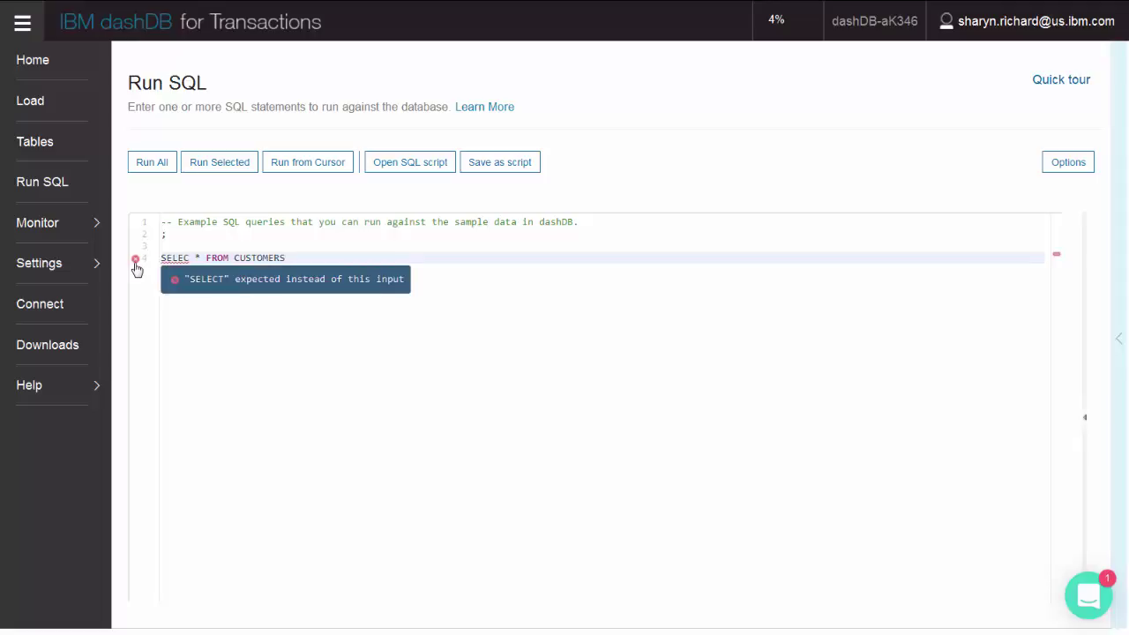
{"action": "left_click", "coordinate": [190, 257]}
{"action": "type", "text": "T"}
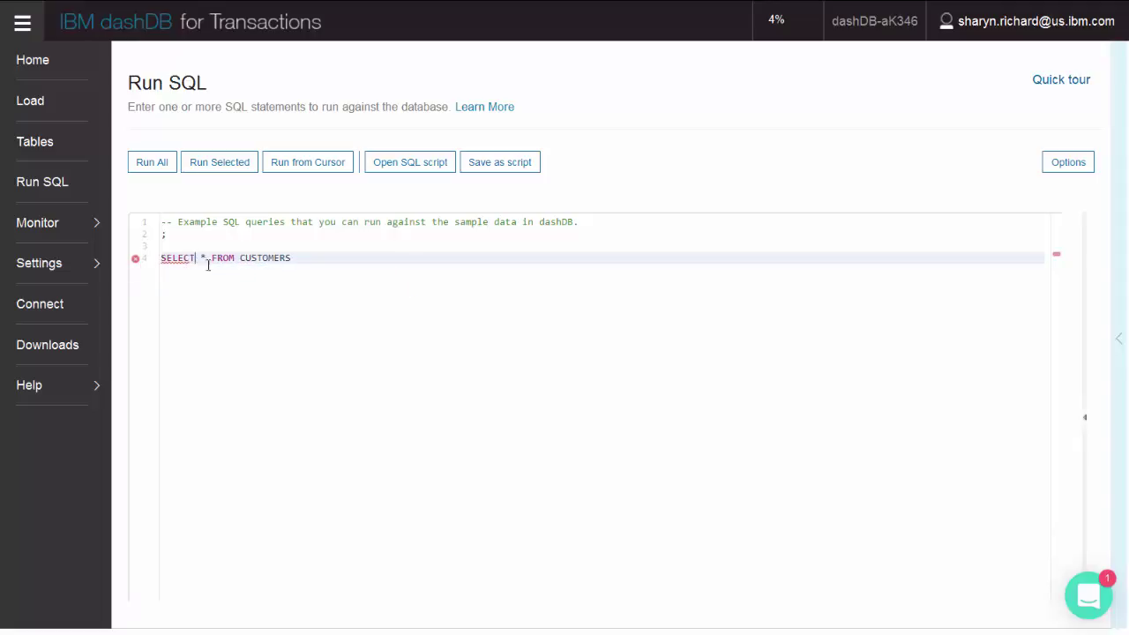
{"action": "left_click", "coordinate": [1075, 163]}
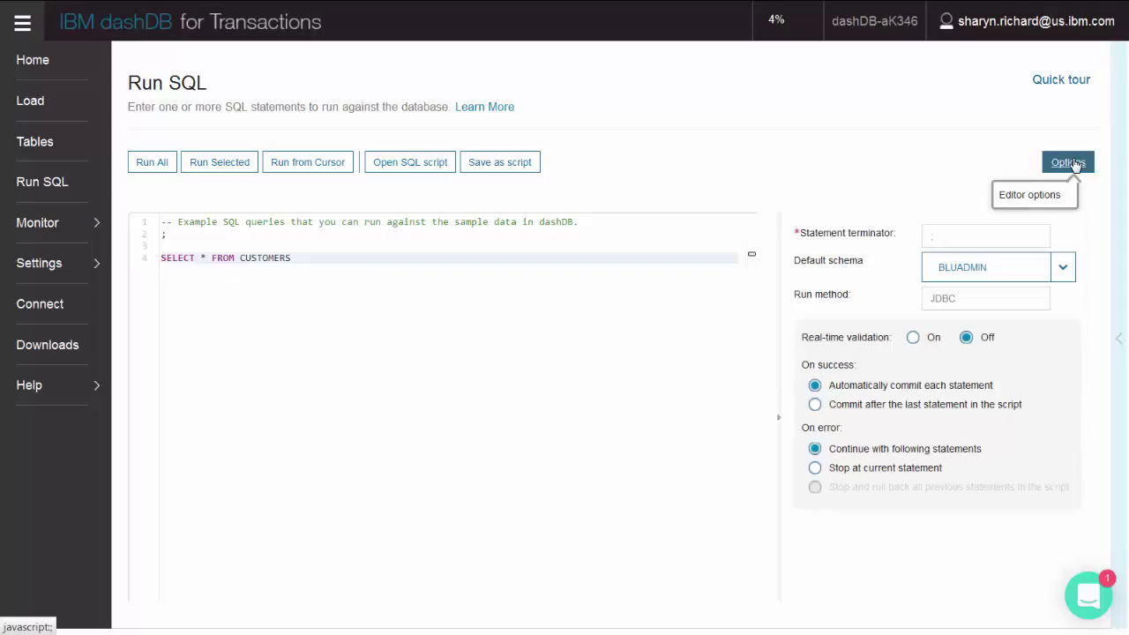
{"action": "left_click", "coordinate": [1074, 163]}
{"action": "left_click", "coordinate": [155, 164]}
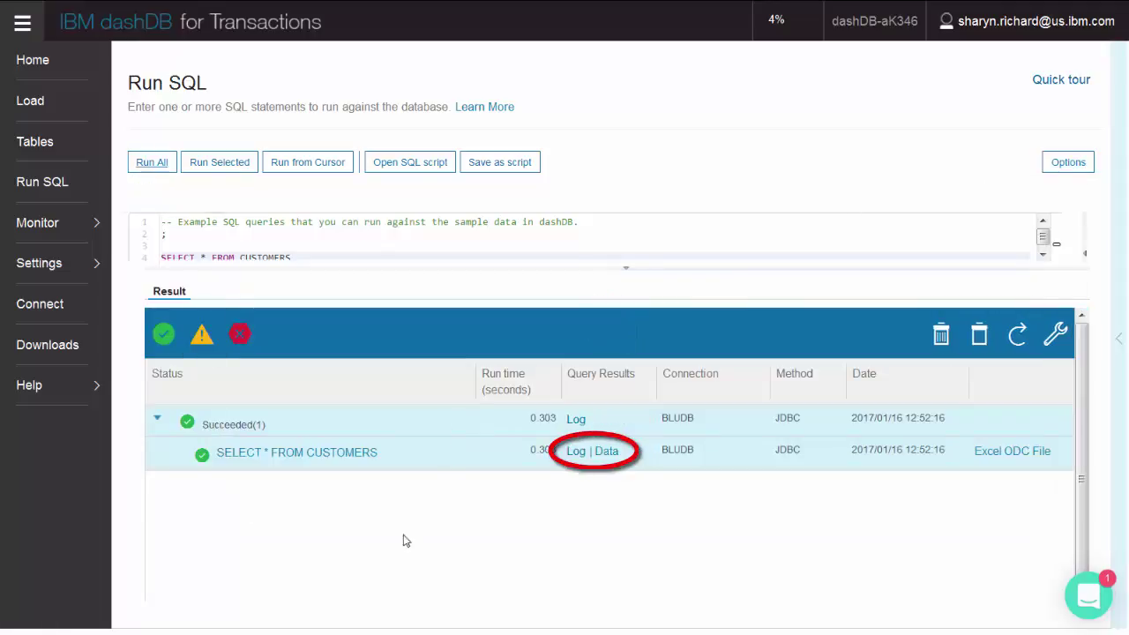
View the CUSTOMERS rows returned by the query, then the result log entry
{"action": "left_click", "coordinate": [607, 452]}
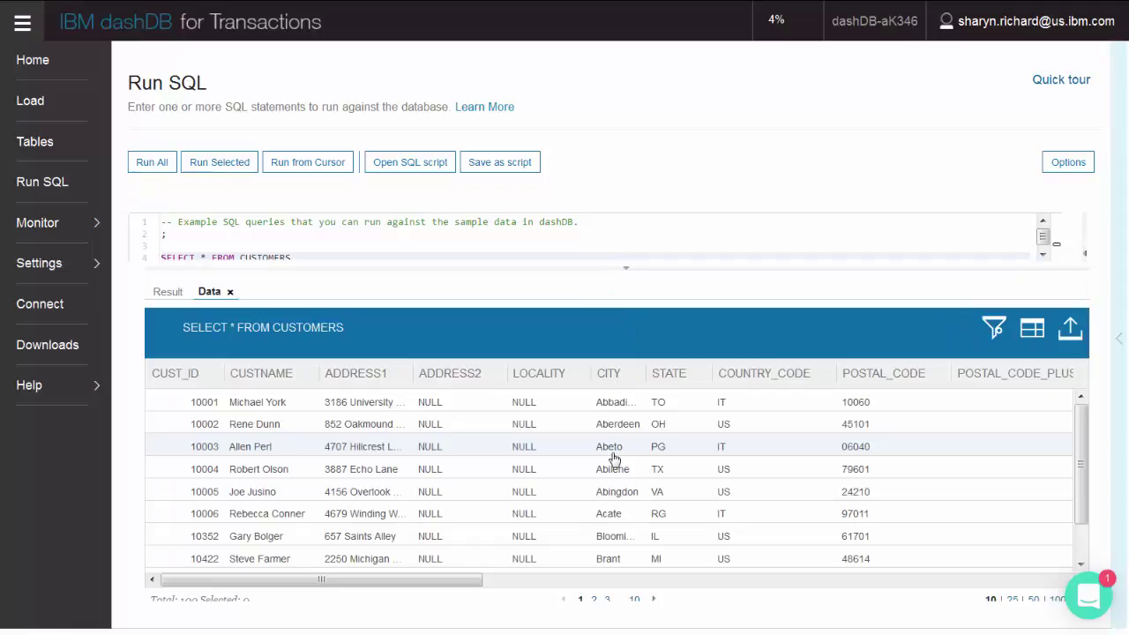
{"action": "left_click", "coordinate": [168, 292]}
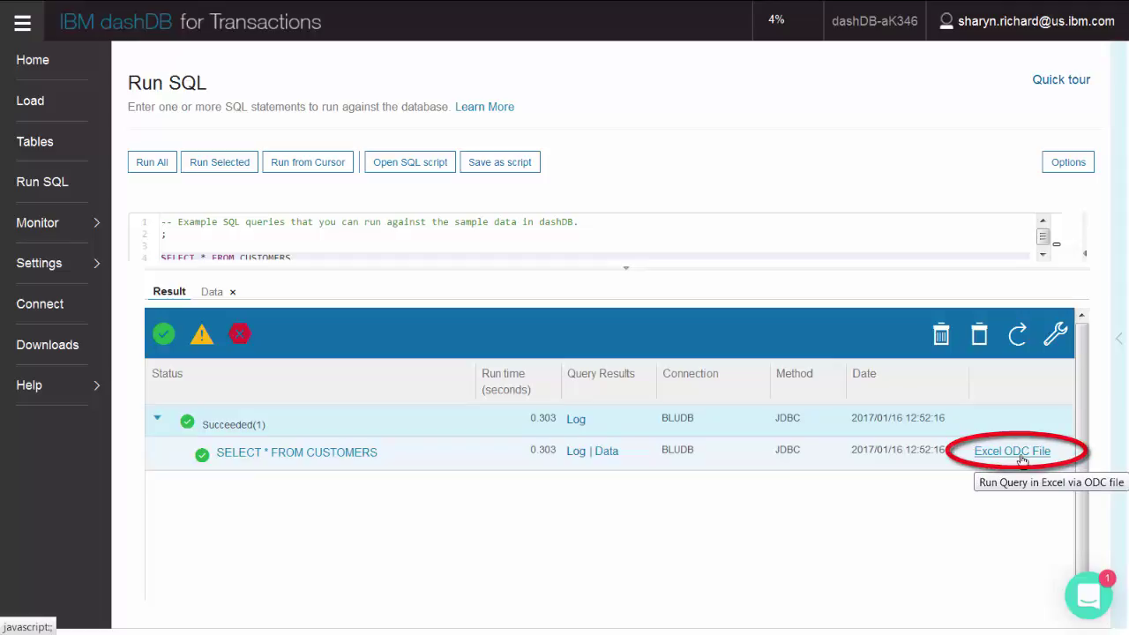
{"action": "left_click", "coordinate": [1022, 460]}
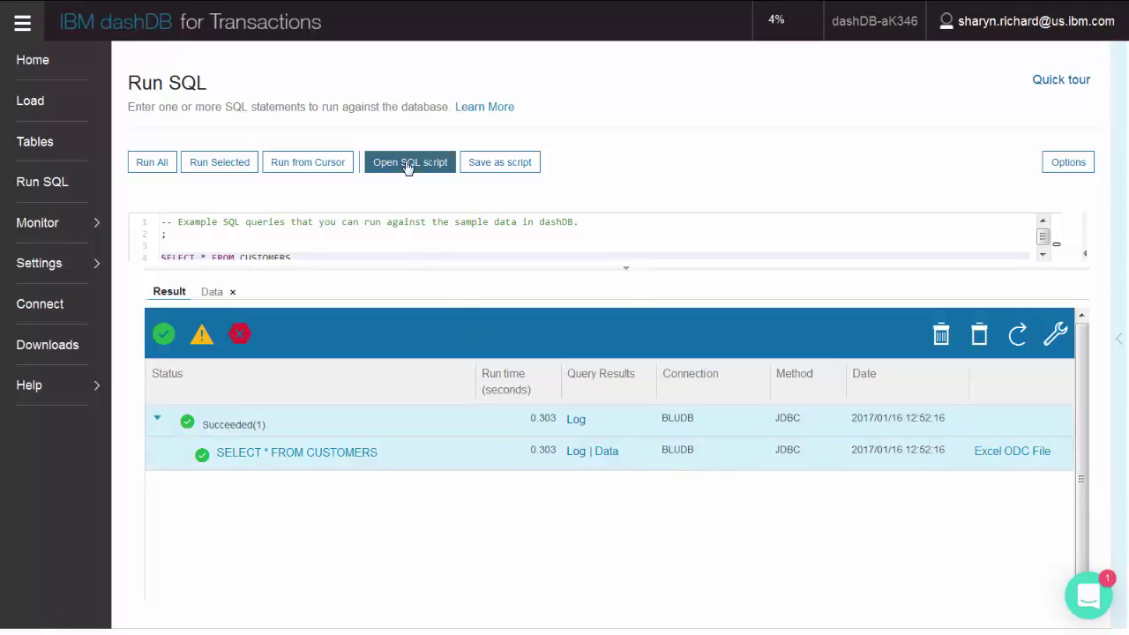
Try the Open SQL script and Save as script dialogs, cancelling both
{"action": "left_click", "coordinate": [411, 164]}
{"action": "left_click", "coordinate": [487, 384]}
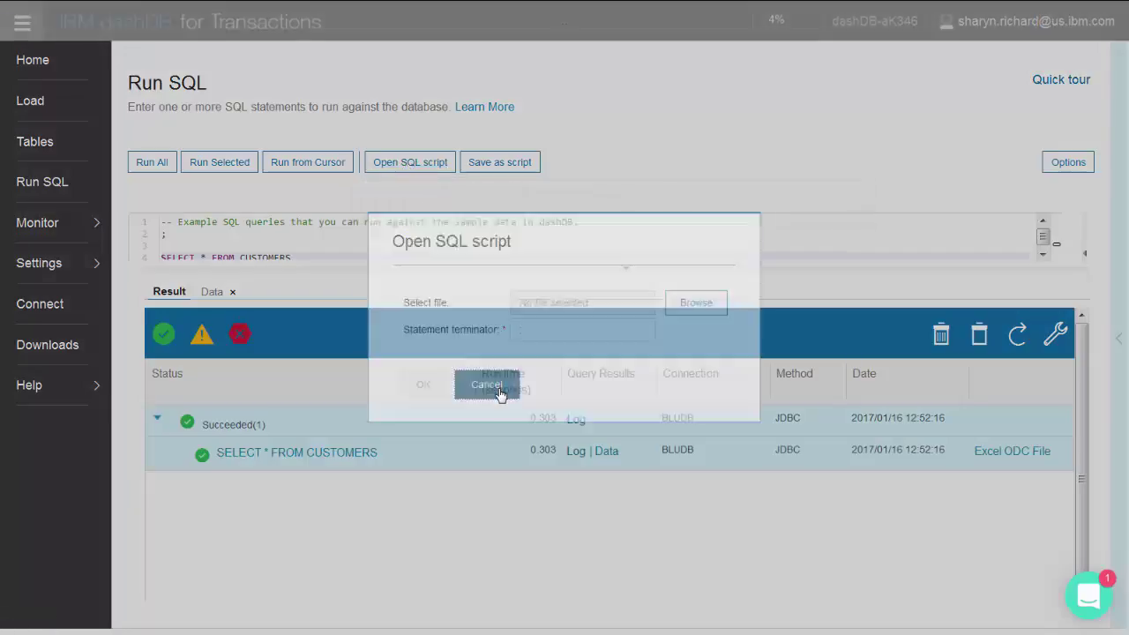
{"action": "left_click", "coordinate": [499, 165]}
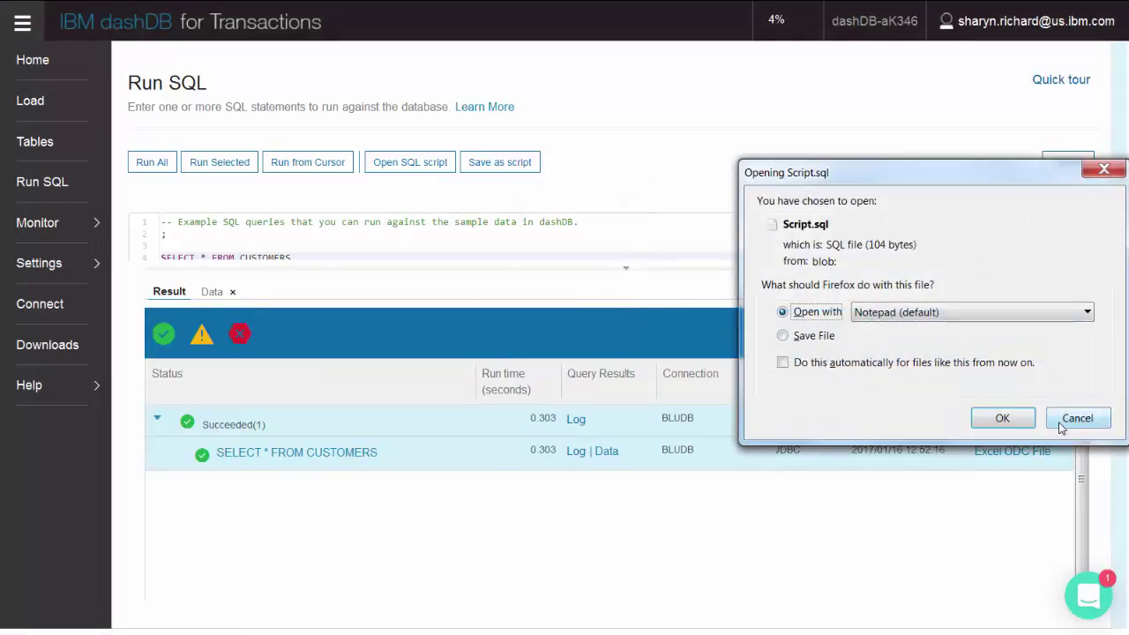
{"action": "left_click", "coordinate": [1077, 419]}
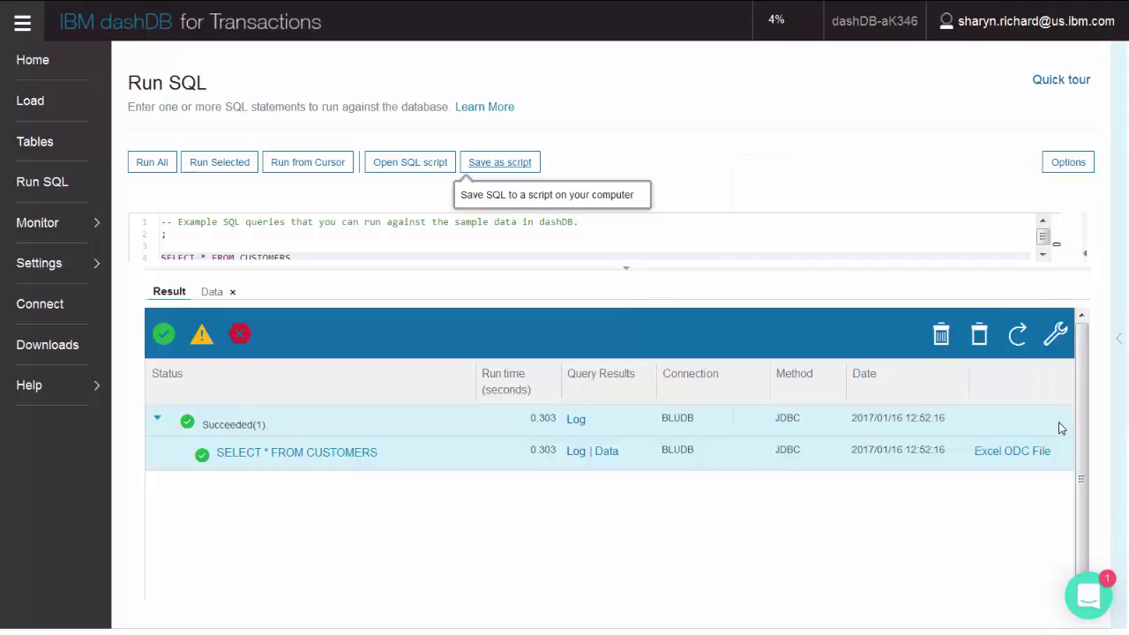
Return to the Home dashboard and expand the Monitor options
{"action": "left_click", "coordinate": [649, 533]}
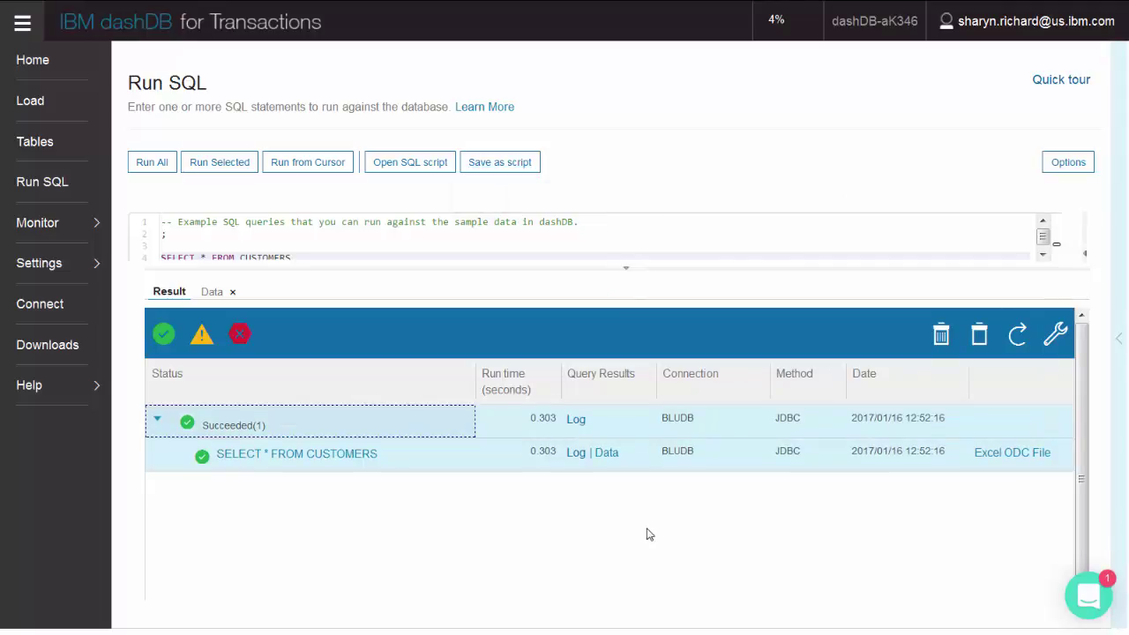
{"action": "left_click", "coordinate": [33, 60]}
{"action": "left_click", "coordinate": [70, 226]}
Open Monitor Workloads and read the internal monitoring statement's full SQL text
{"action": "left_click", "coordinate": [157, 233]}
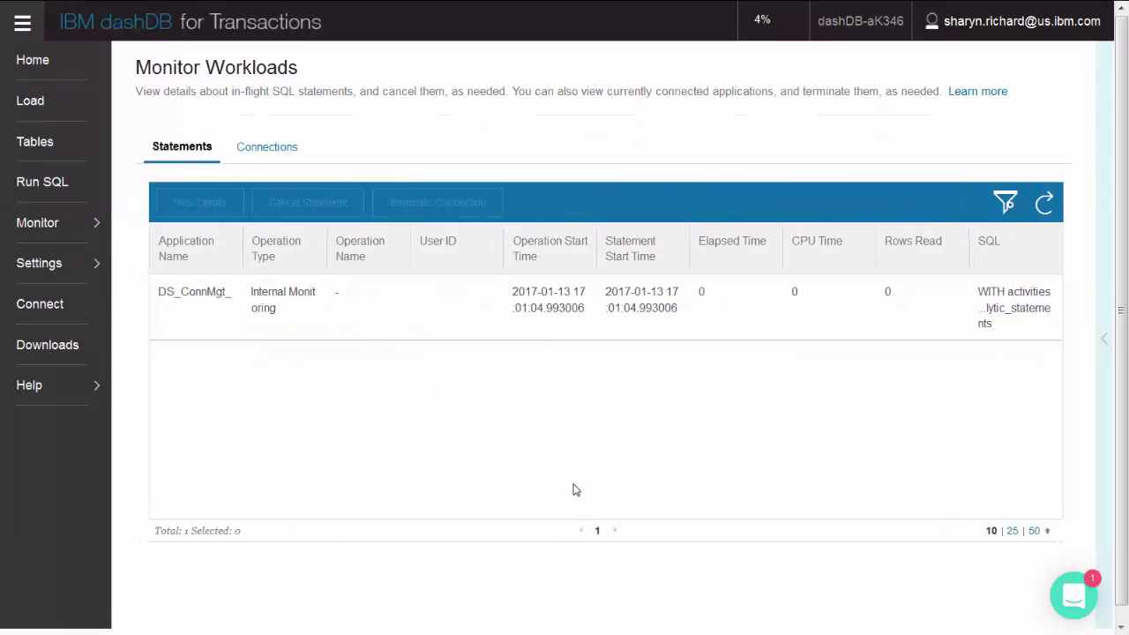
{"action": "left_click", "coordinate": [347, 327]}
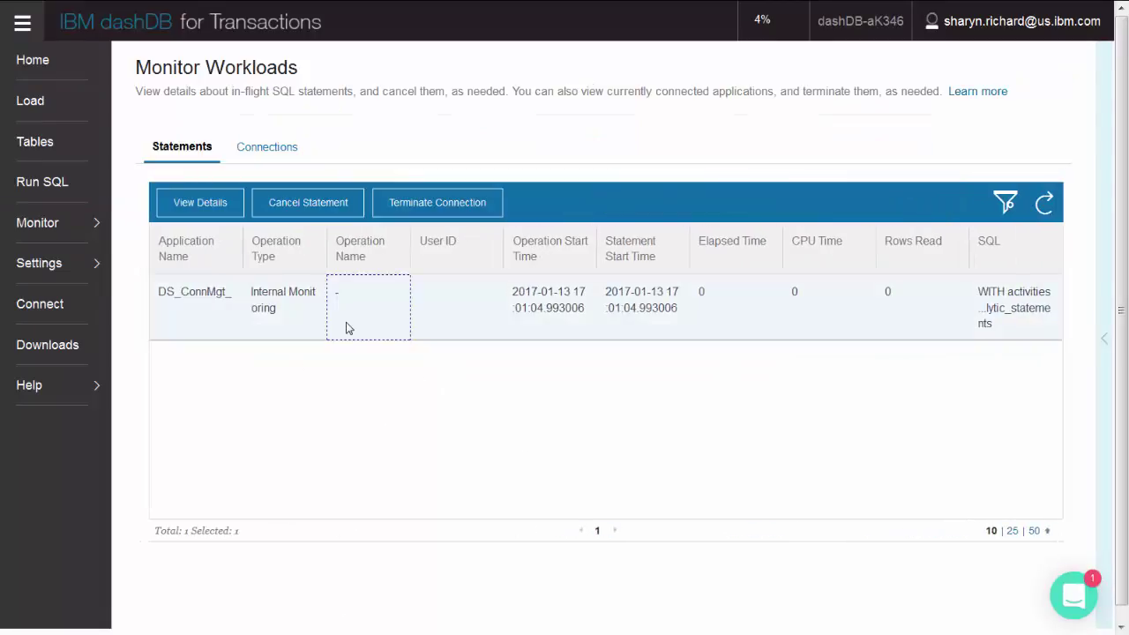
{"action": "left_click", "coordinate": [184, 202]}
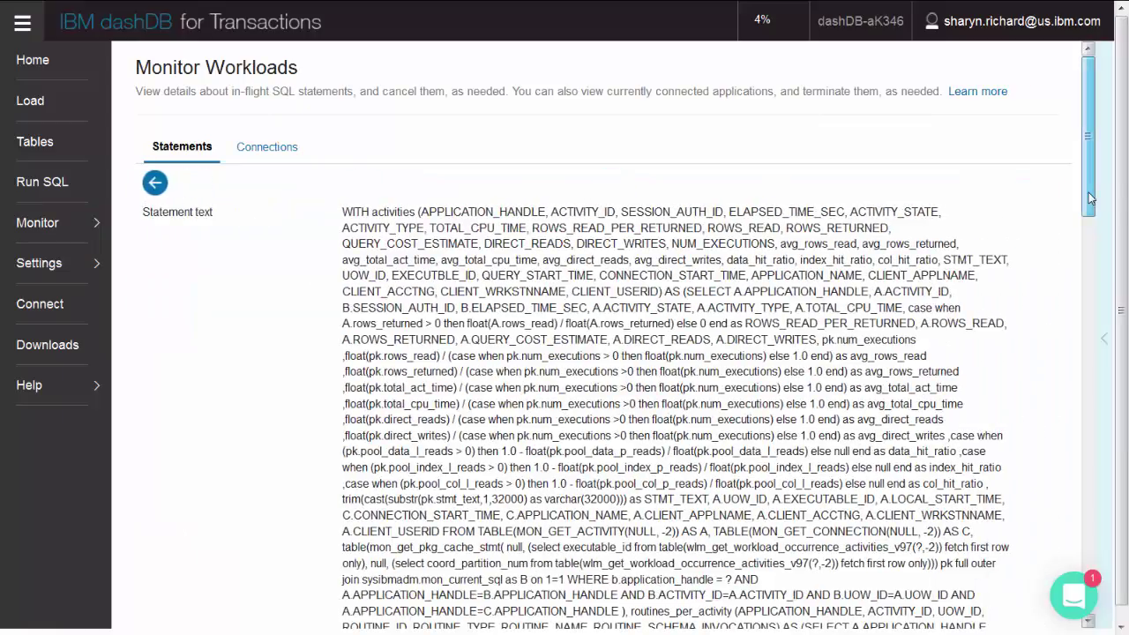
{"action": "left_click_drag", "start_coordinate": [1090, 199], "coordinate": [1122, 94]}
List the current connections and view the first db2bp connection's details
{"action": "left_click", "coordinate": [269, 148]}
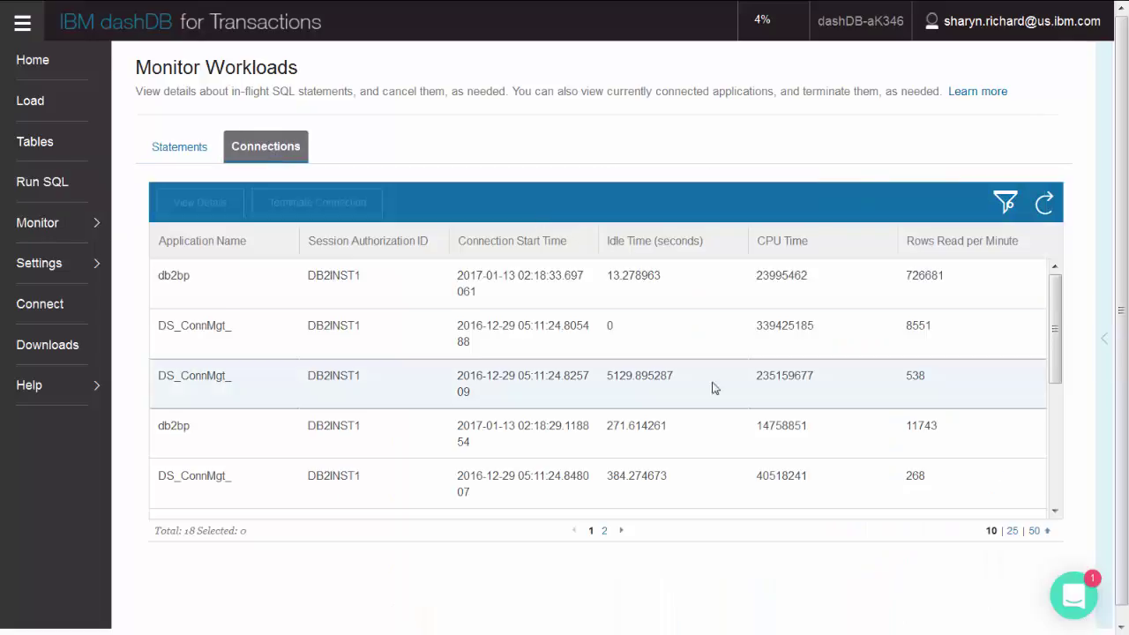
{"action": "left_click", "coordinate": [261, 272]}
{"action": "left_click", "coordinate": [198, 208]}
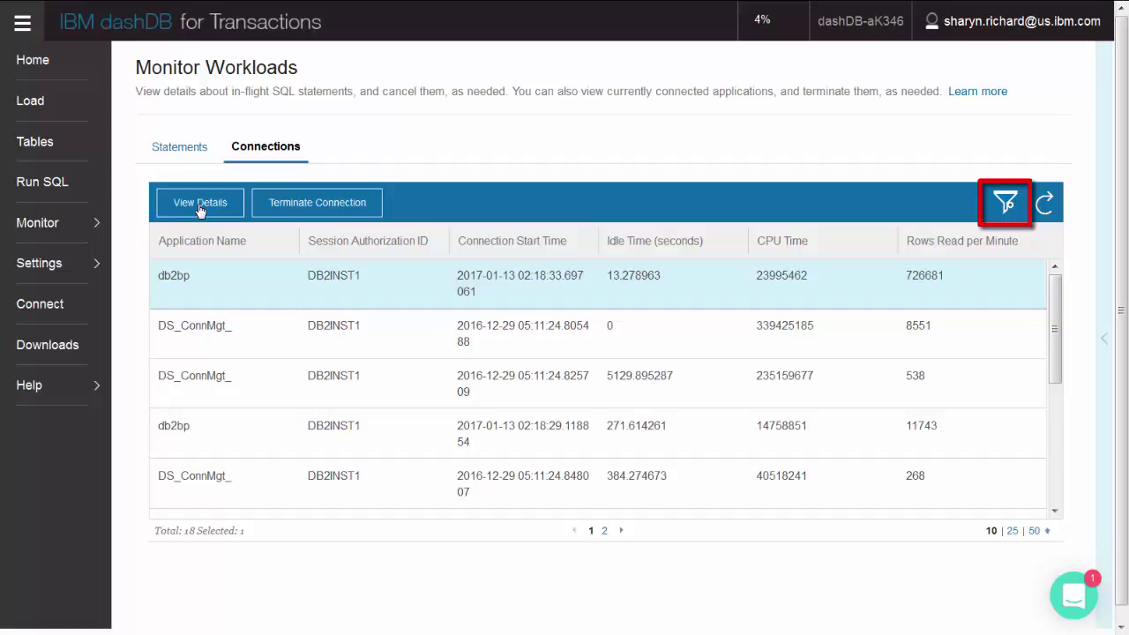
Go to the Home page and open the Monitor > Sensitive Data reports page
{"action": "left_click", "coordinate": [29, 77]}
{"action": "mouse_move", "coordinate": [71, 227]}
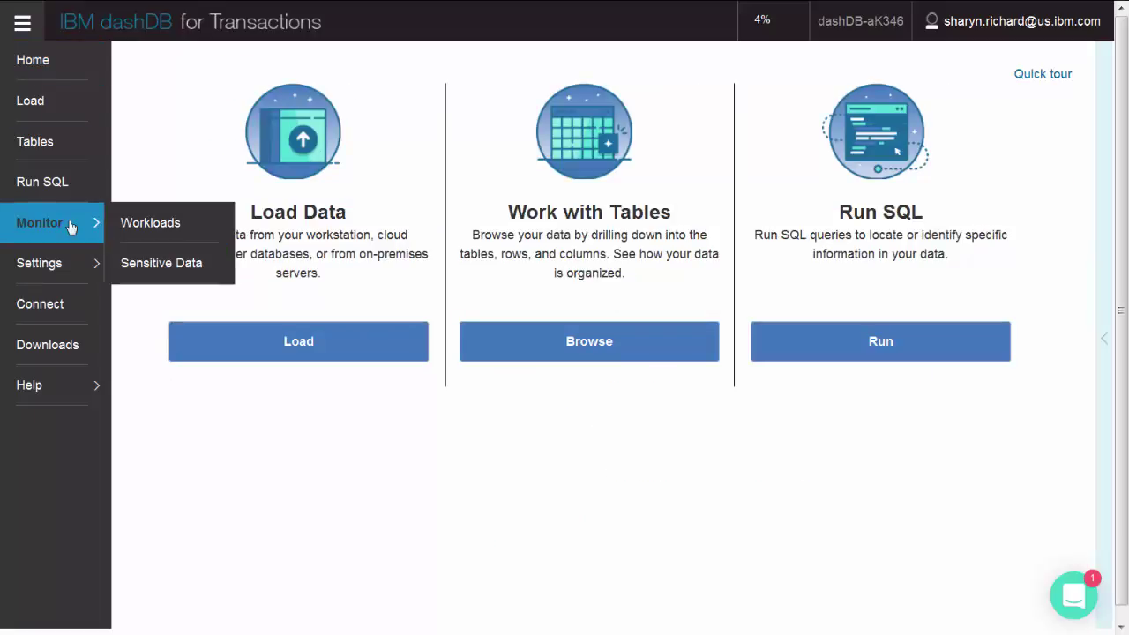
{"action": "left_click", "coordinate": [147, 266]}
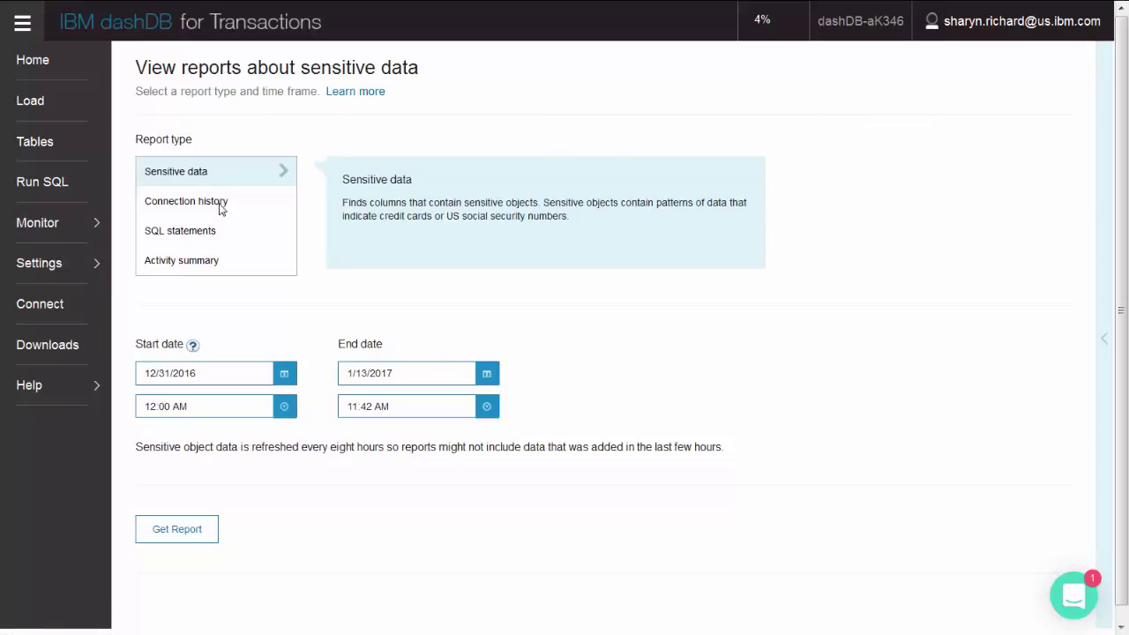
Preview the Connection history, SQL statements and Activity summary report types, then return Home
{"action": "left_click", "coordinate": [221, 210]}
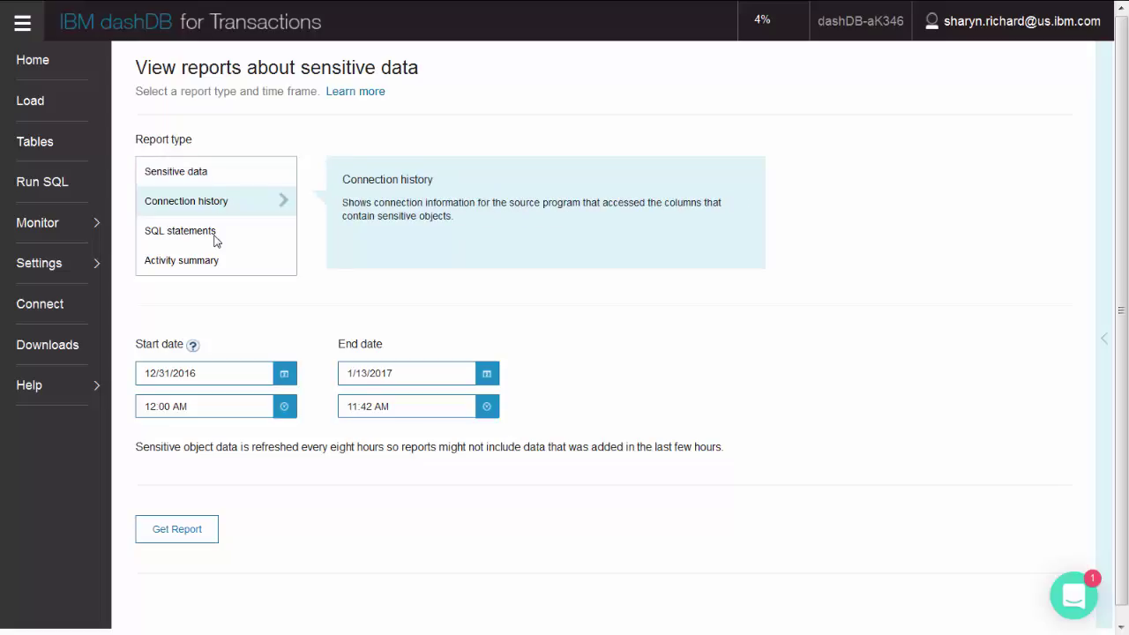
{"action": "left_click", "coordinate": [215, 241]}
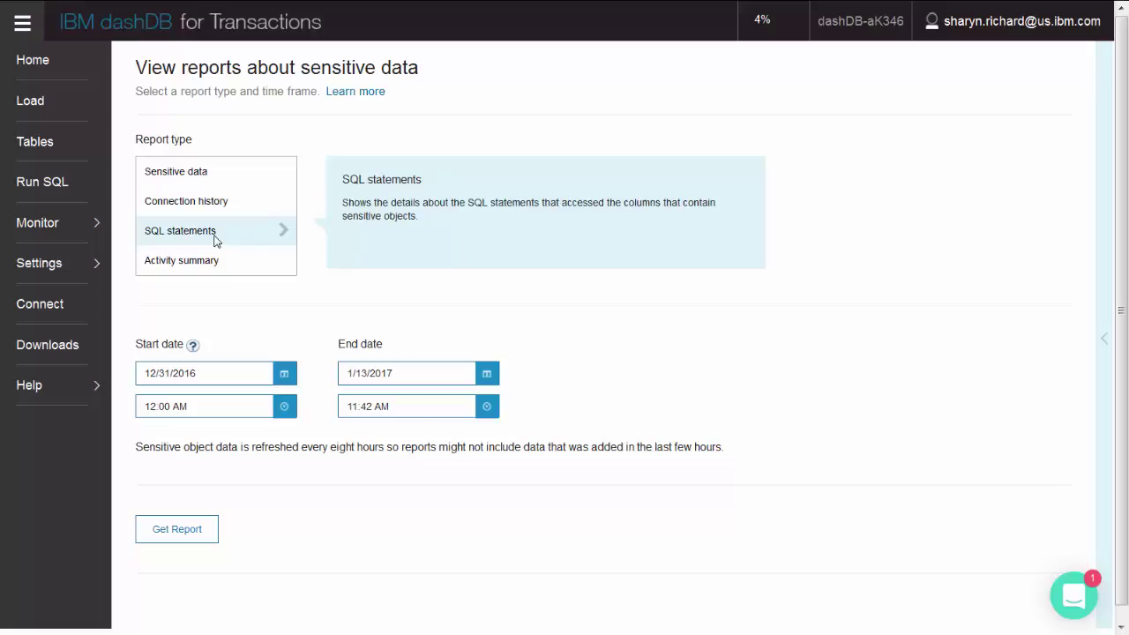
{"action": "left_click", "coordinate": [210, 264]}
{"action": "left_click", "coordinate": [53, 64]}
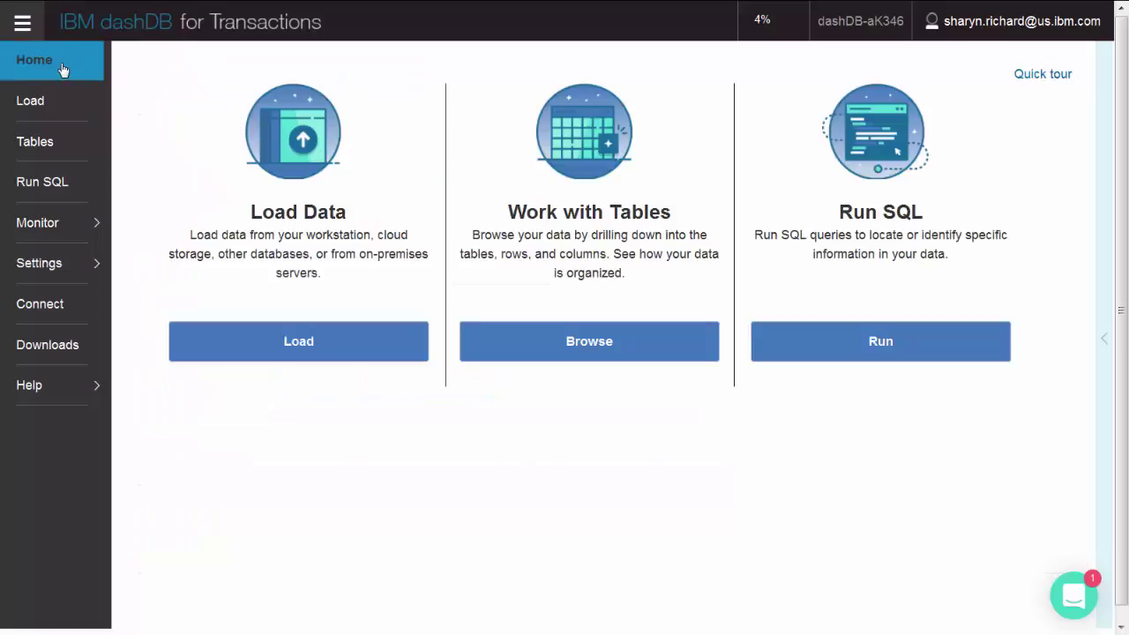
Look over your own user profile, then return to the Home page
{"action": "mouse_move", "coordinate": [97, 276]}
{"action": "left_click", "coordinate": [148, 263]}
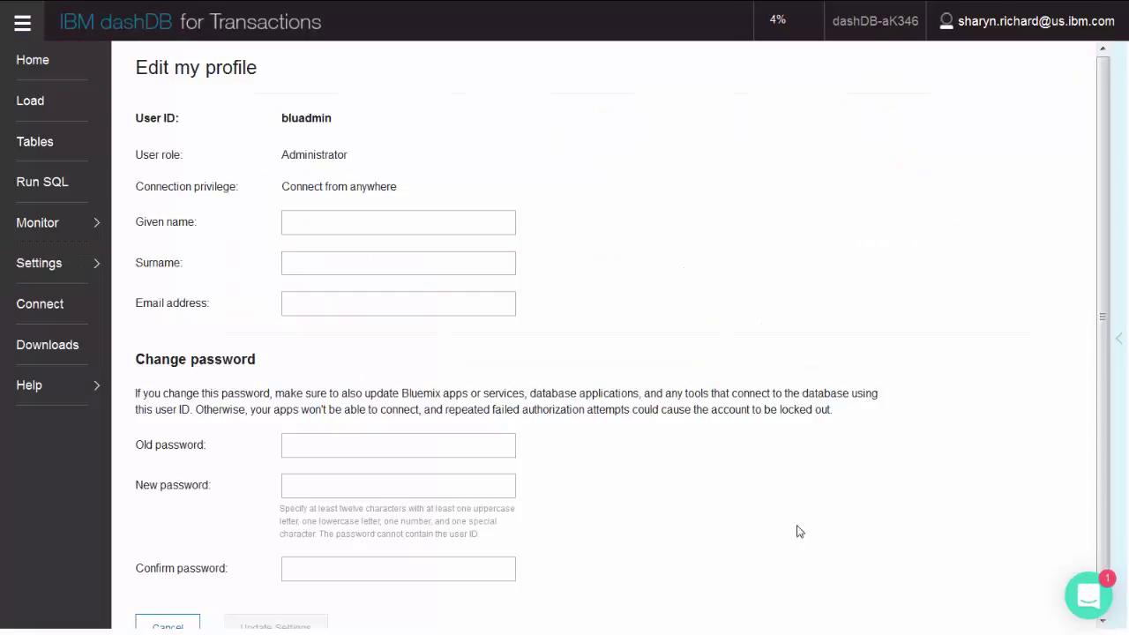
{"action": "scroll", "coordinate": [1099, 550], "scroll_direction": "down", "scroll_amount": 1}
{"action": "scroll", "coordinate": [1099, 529], "scroll_direction": "up", "scroll_amount": 1}
{"action": "left_click", "coordinate": [76, 69]}
Start a new database user, entering its user ID and allowing connections from anywhere
{"action": "mouse_move", "coordinate": [109, 277]}
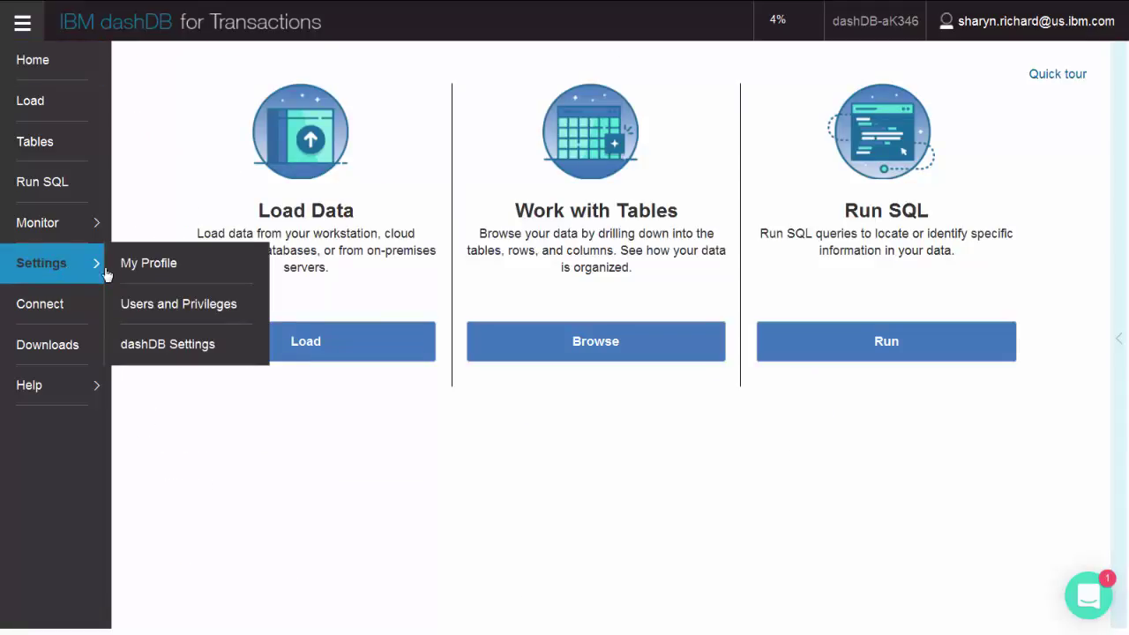
{"action": "left_click", "coordinate": [116, 305]}
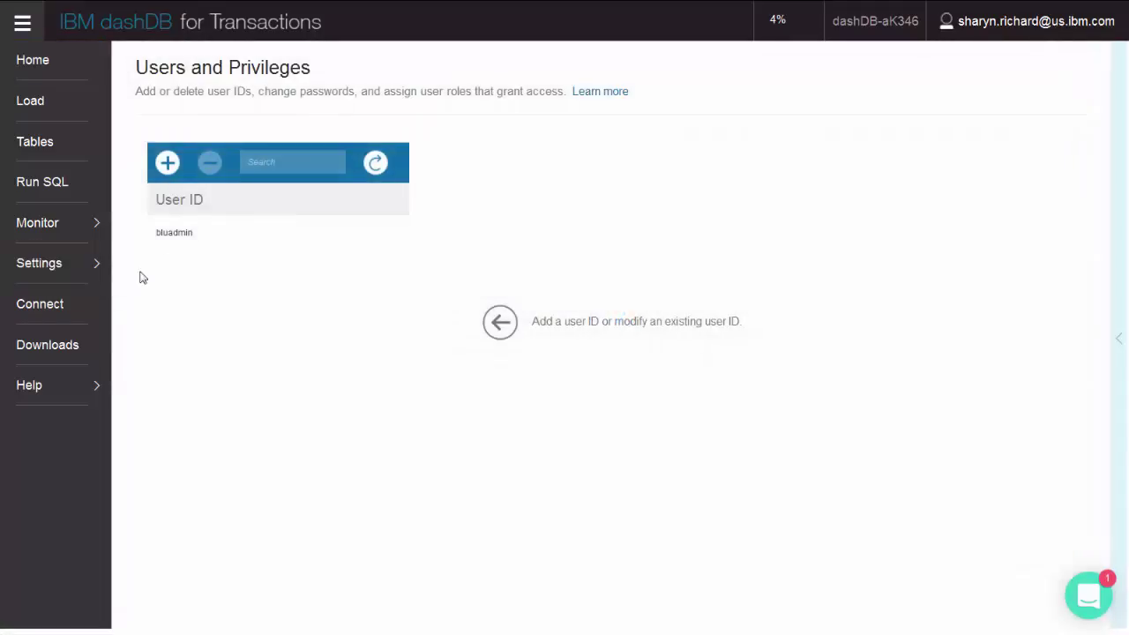
{"action": "left_click", "coordinate": [169, 166]}
{"action": "left_click", "coordinate": [641, 155]}
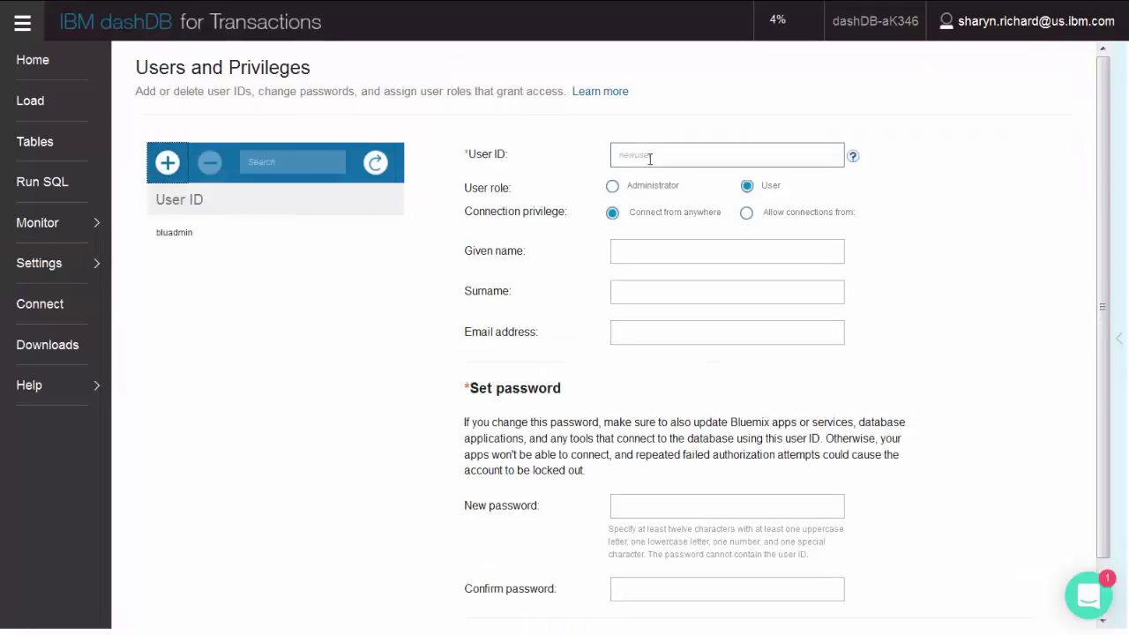
{"action": "left_click", "coordinate": [747, 212]}
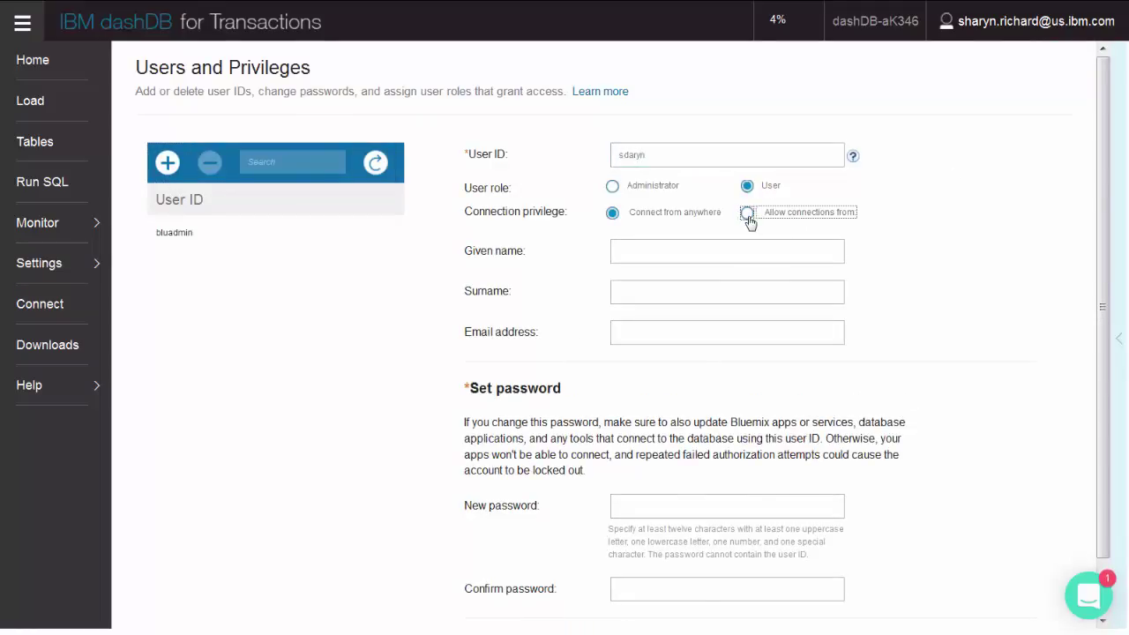
{"action": "left_click", "coordinate": [612, 212]}
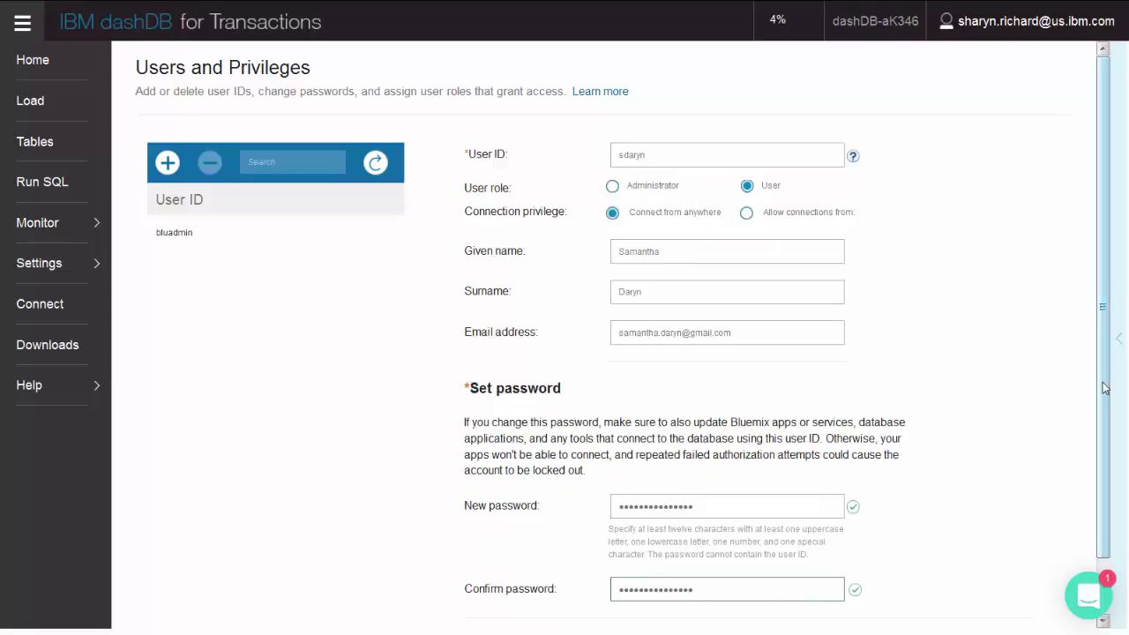
Create the new user, dismiss the confirmation, and view the user's details
{"action": "left_click_drag", "start_coordinate": [1104, 388], "coordinate": [1110, 458]}
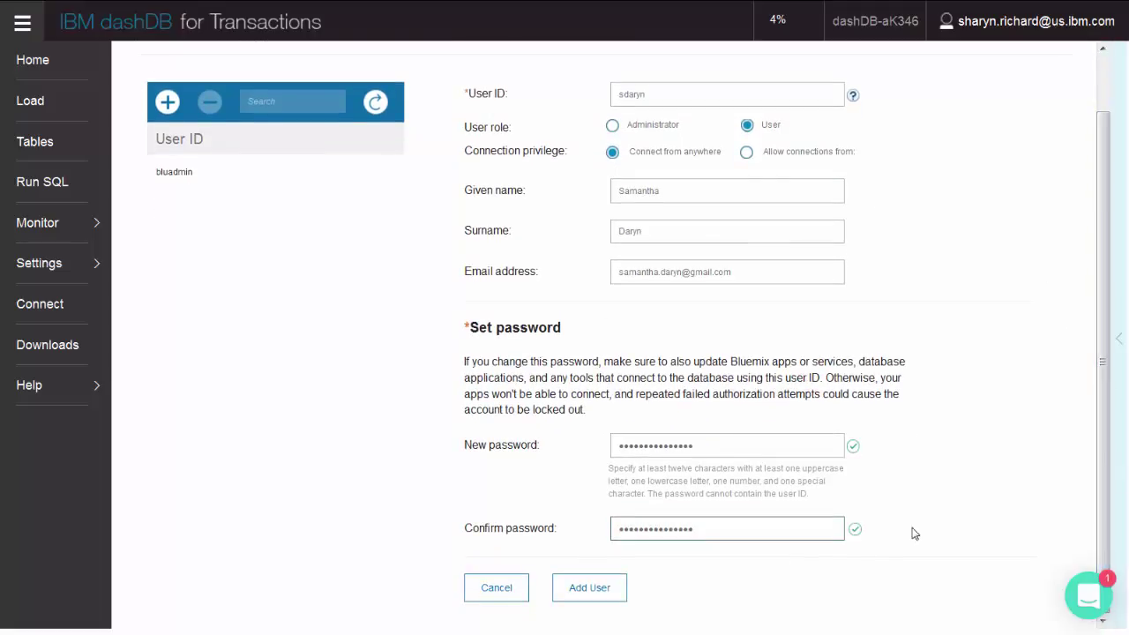
{"action": "left_click", "coordinate": [587, 588]}
{"action": "left_click", "coordinate": [699, 346]}
{"action": "left_click", "coordinate": [194, 270]}
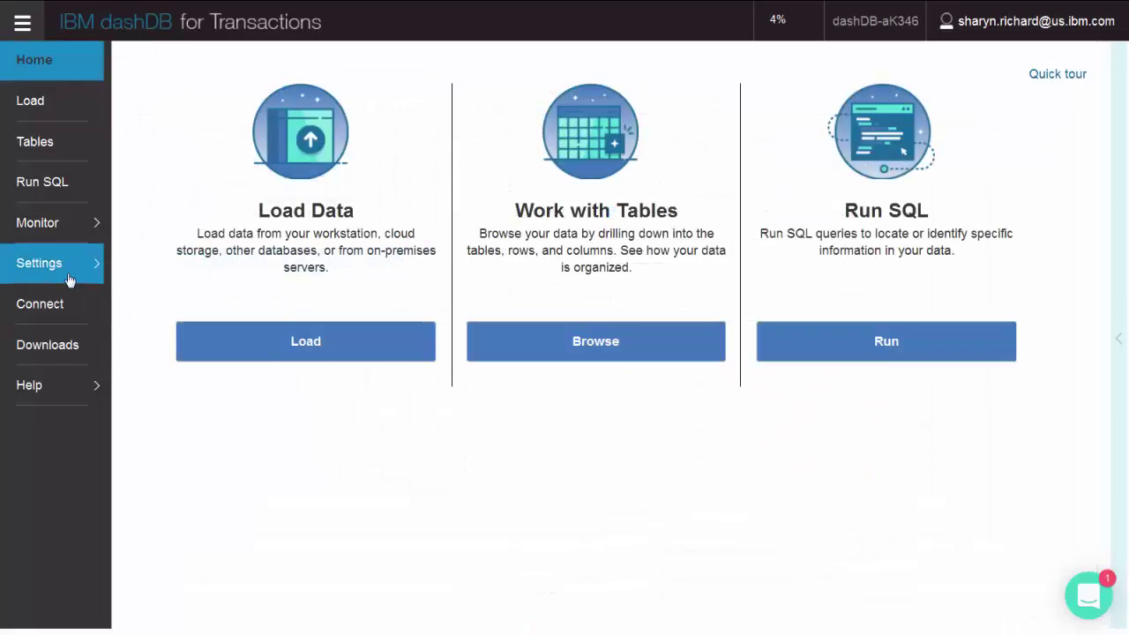
{"action": "left_click", "coordinate": [70, 277]}
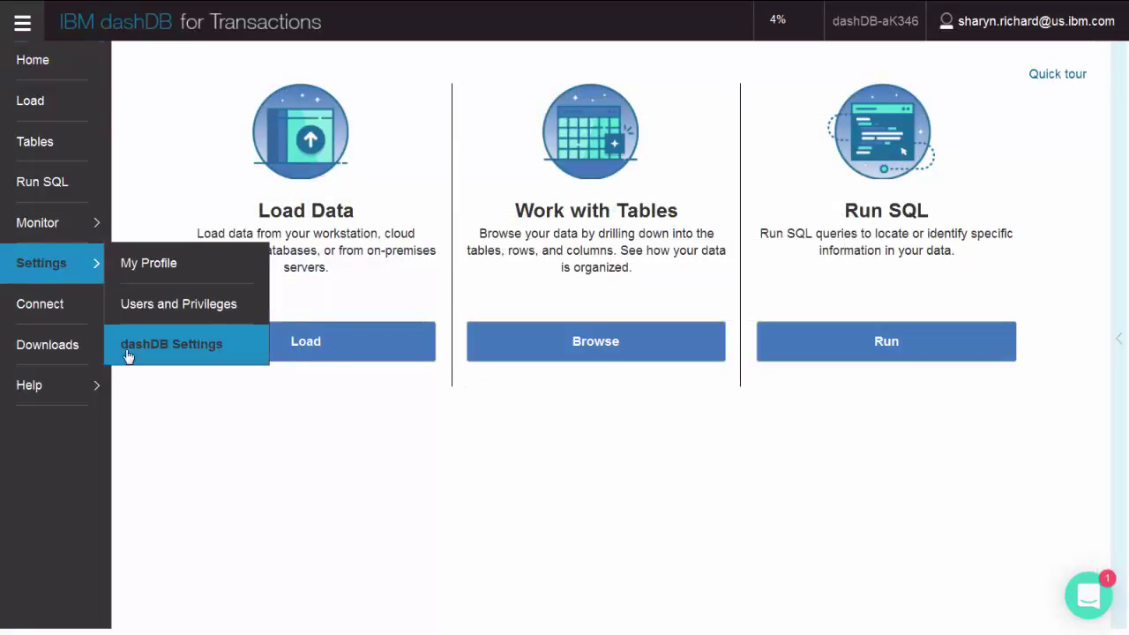
{"action": "left_click", "coordinate": [129, 355]}
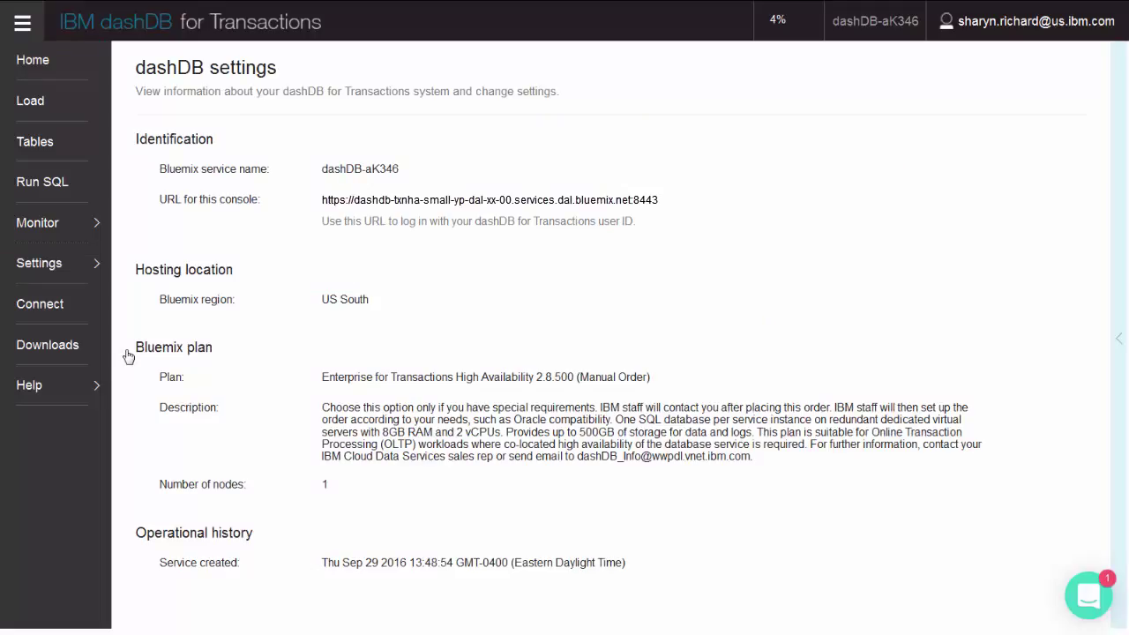
{"action": "left_click", "coordinate": [53, 63]}
{"action": "left_click", "coordinate": [60, 318]}
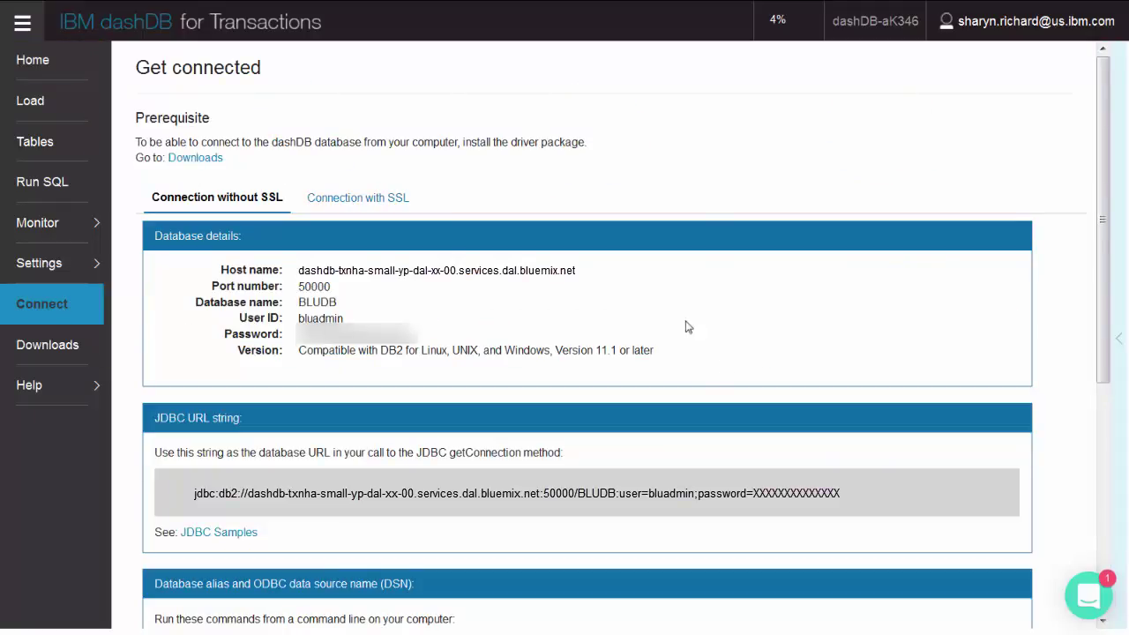
{"action": "left_click", "coordinate": [382, 202]}
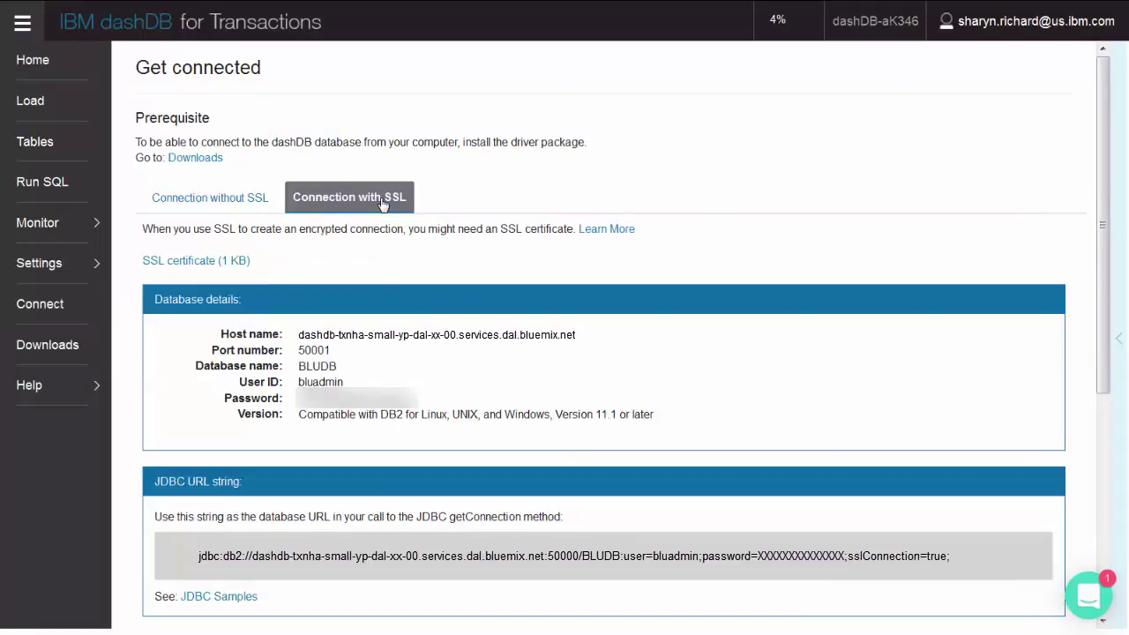
{"action": "left_click", "coordinate": [238, 205]}
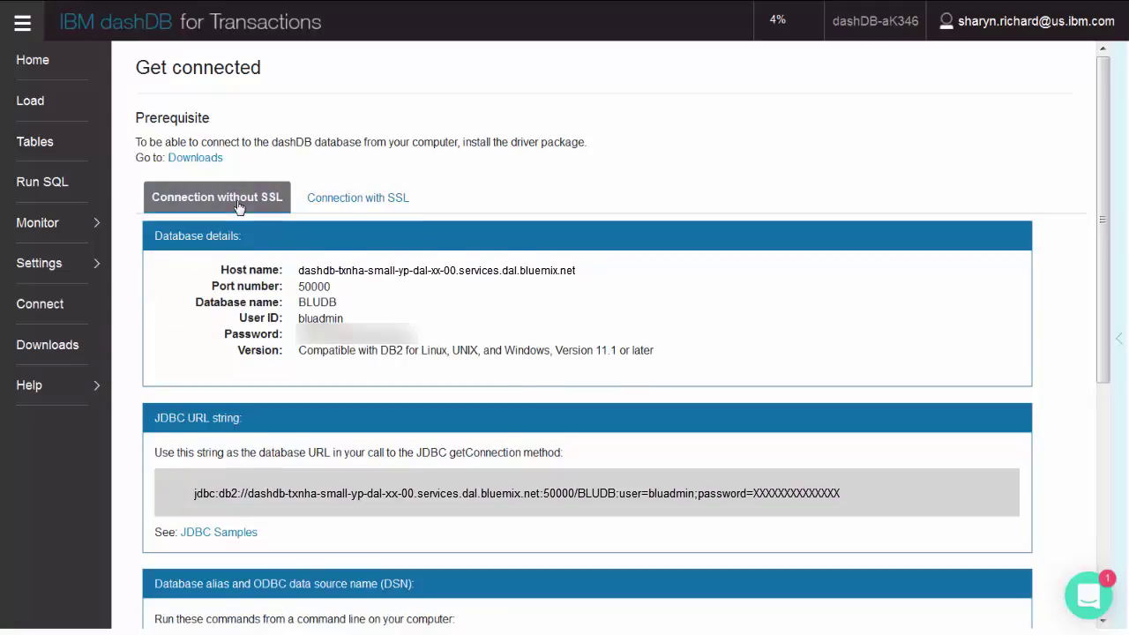
{"action": "left_click", "coordinate": [60, 65]}
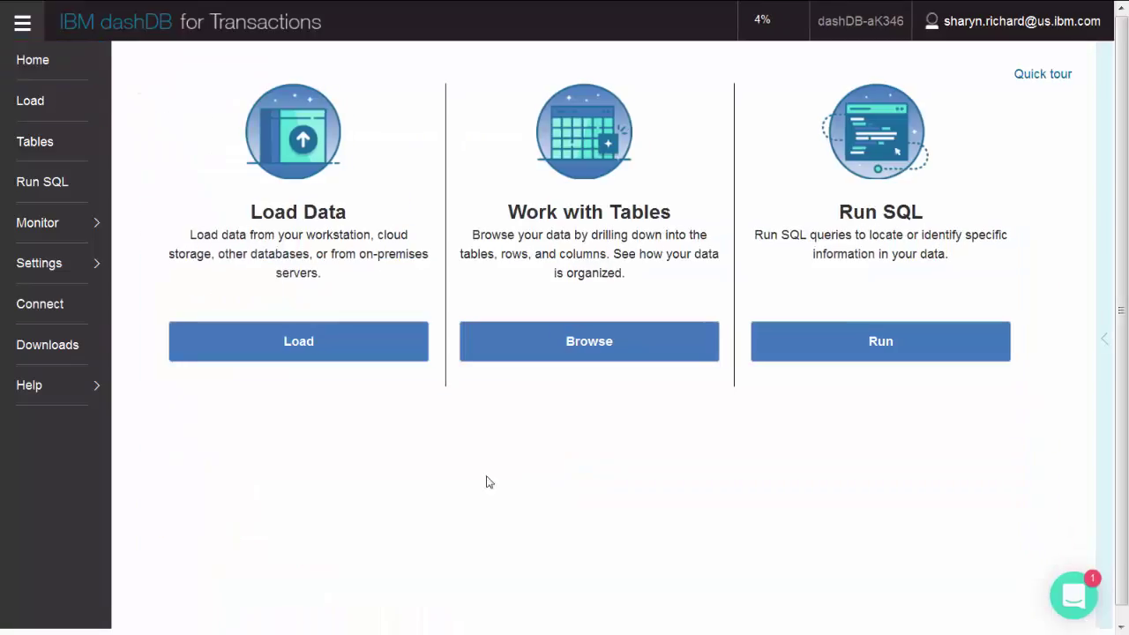
{"action": "left_click", "coordinate": [66, 353]}
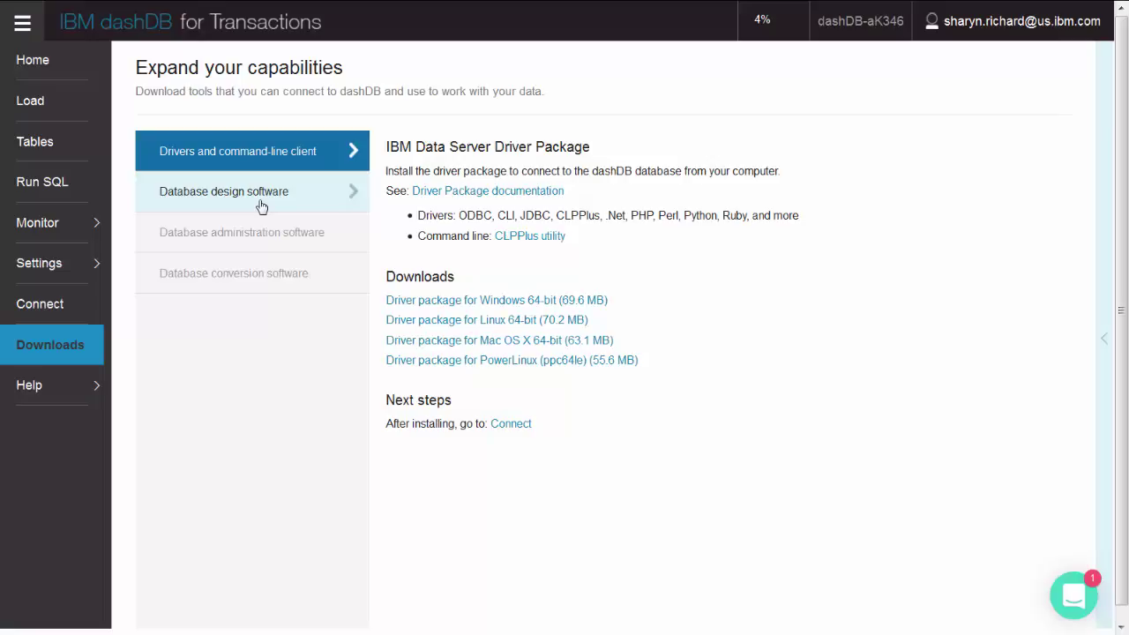
{"action": "left_click", "coordinate": [261, 204]}
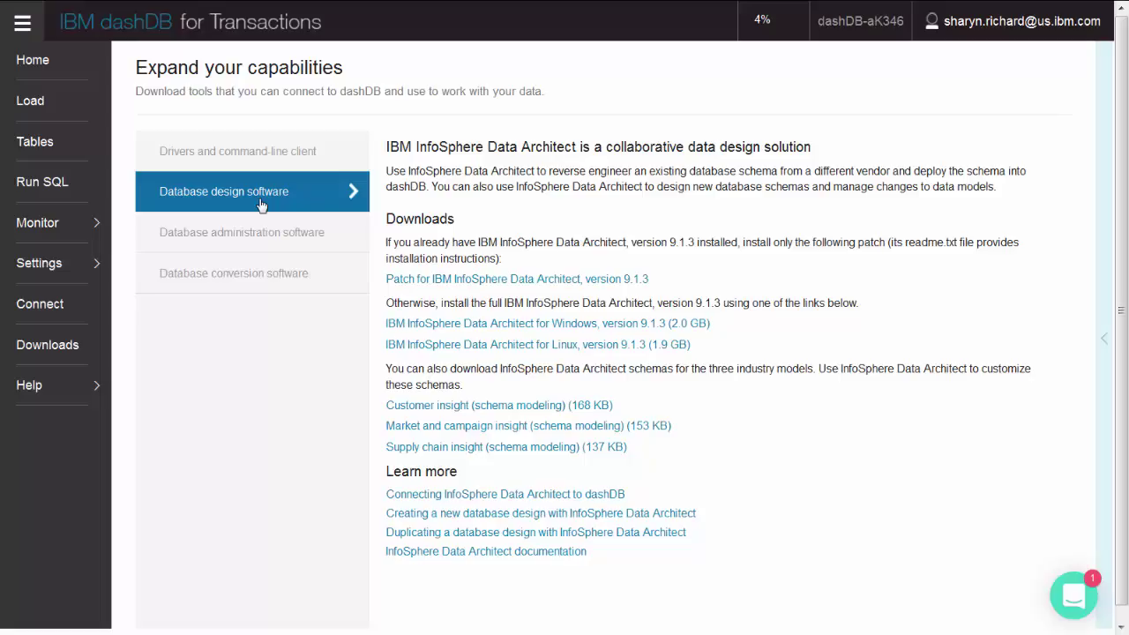
{"action": "left_click", "coordinate": [257, 241]}
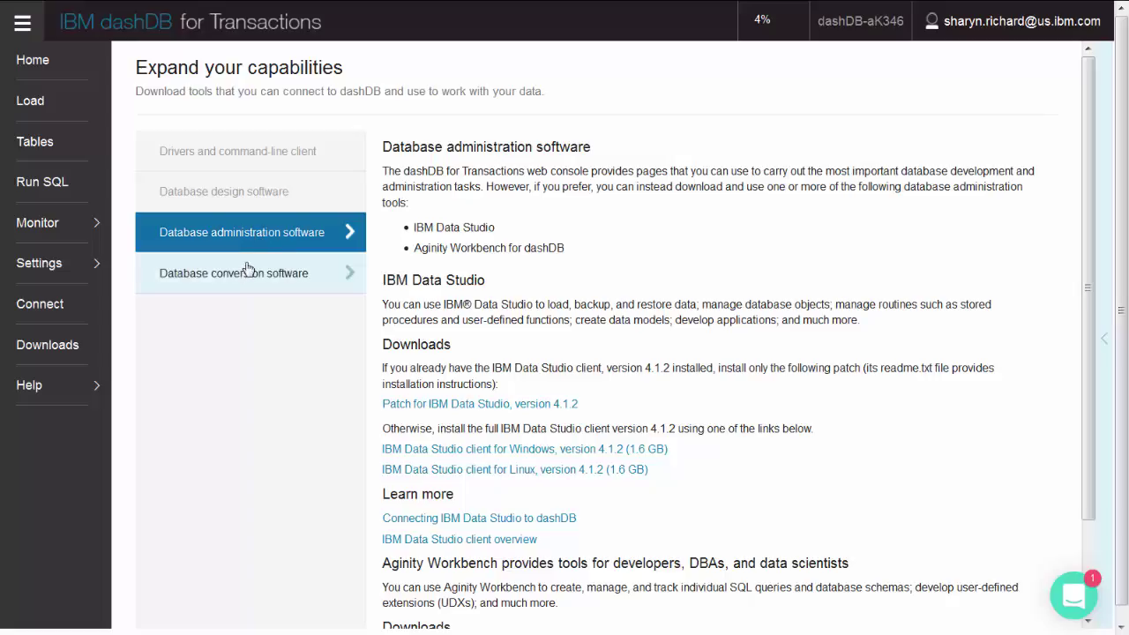
{"action": "left_click", "coordinate": [245, 273]}
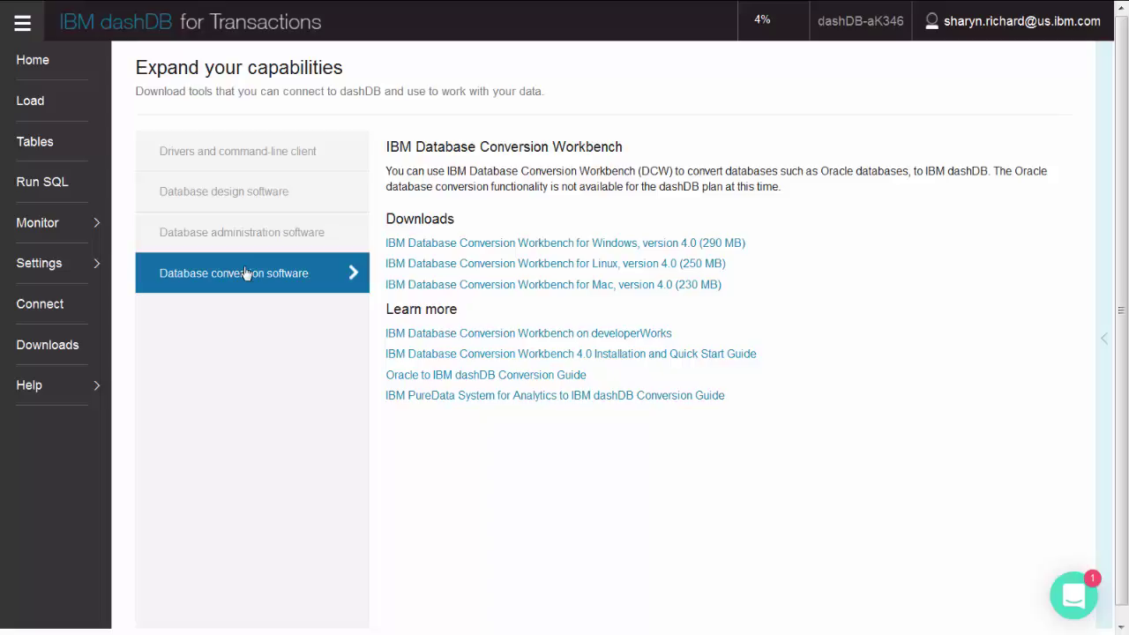
{"action": "left_click", "coordinate": [35, 58]}
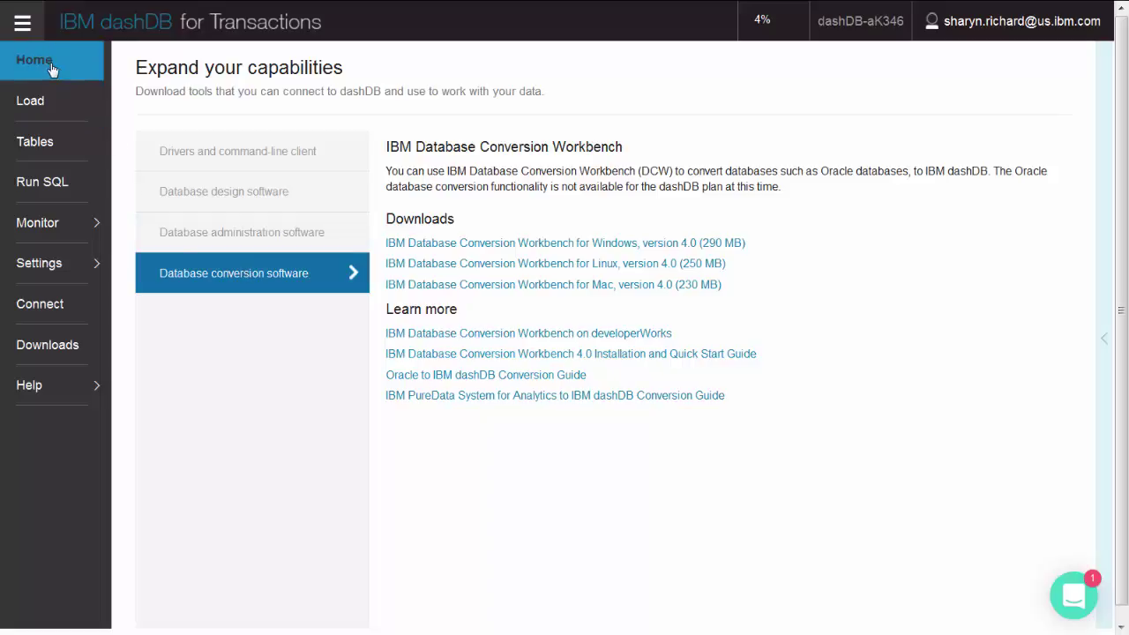
{"action": "left_click", "coordinate": [91, 385]}
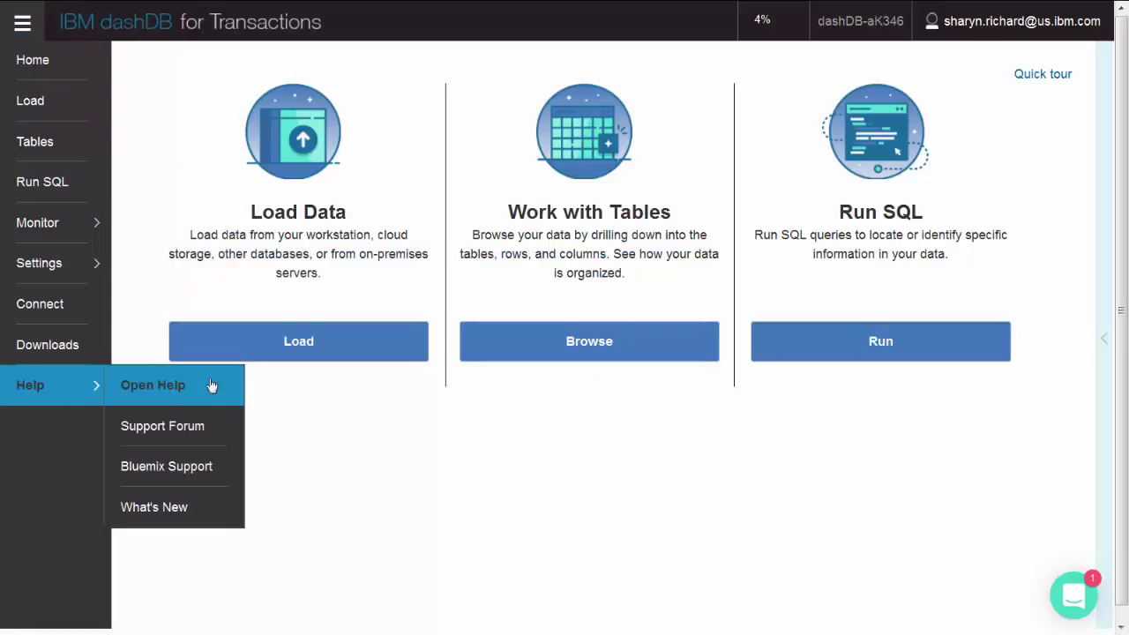